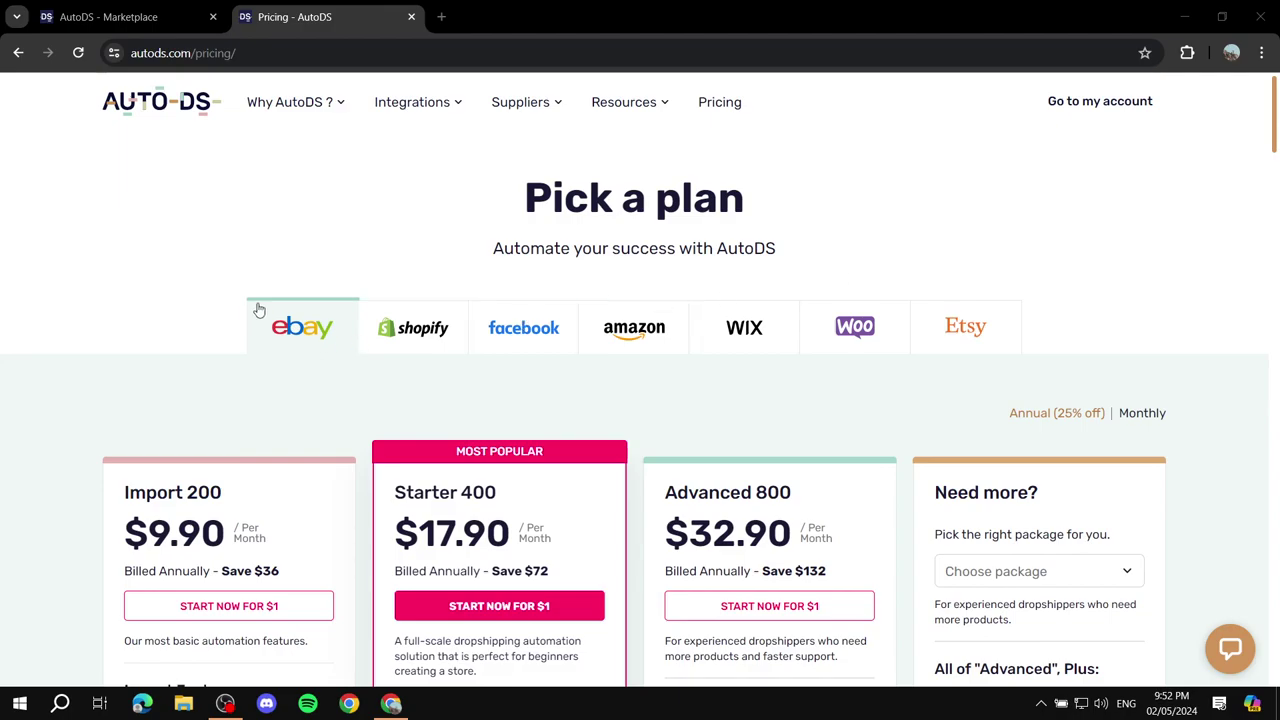
Step: Compare the annual plan prices for eBay, Shopify and Facebook stores on the pricing page, returning to the eBay plans
scroll(195, 233, down, 1)
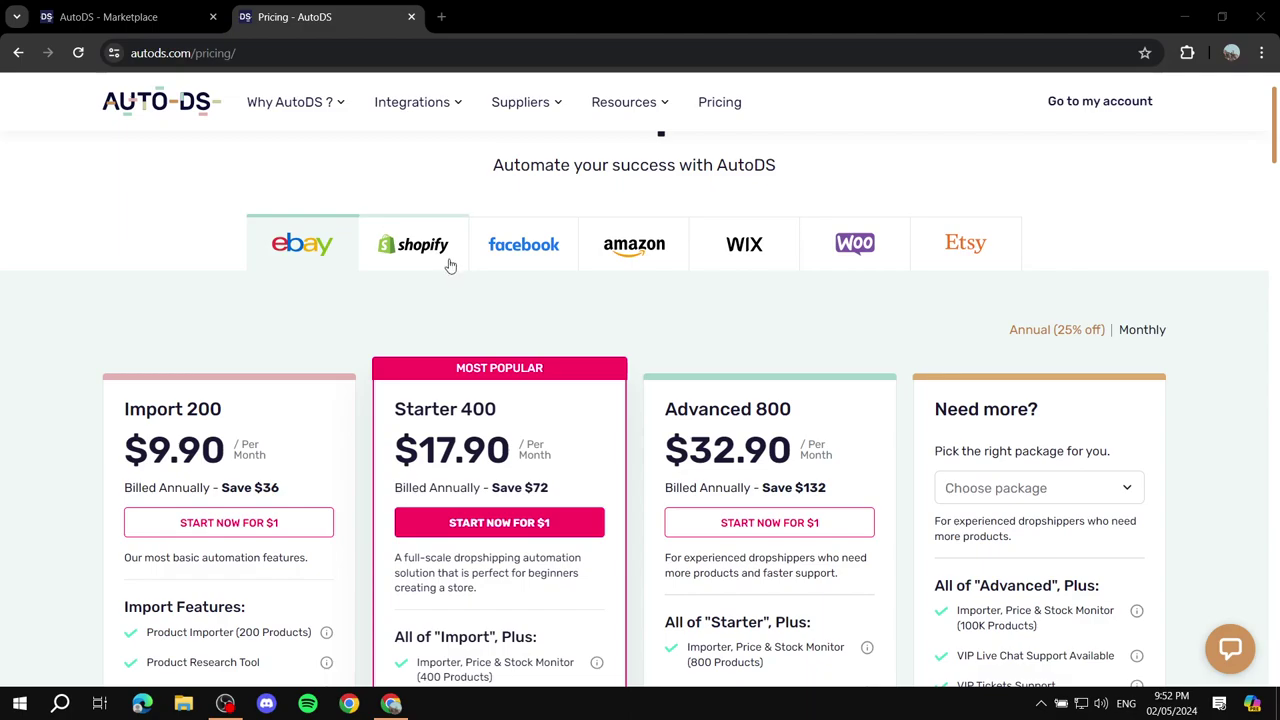
scroll(445, 266, down, 1)
scroll(406, 245, up, 2)
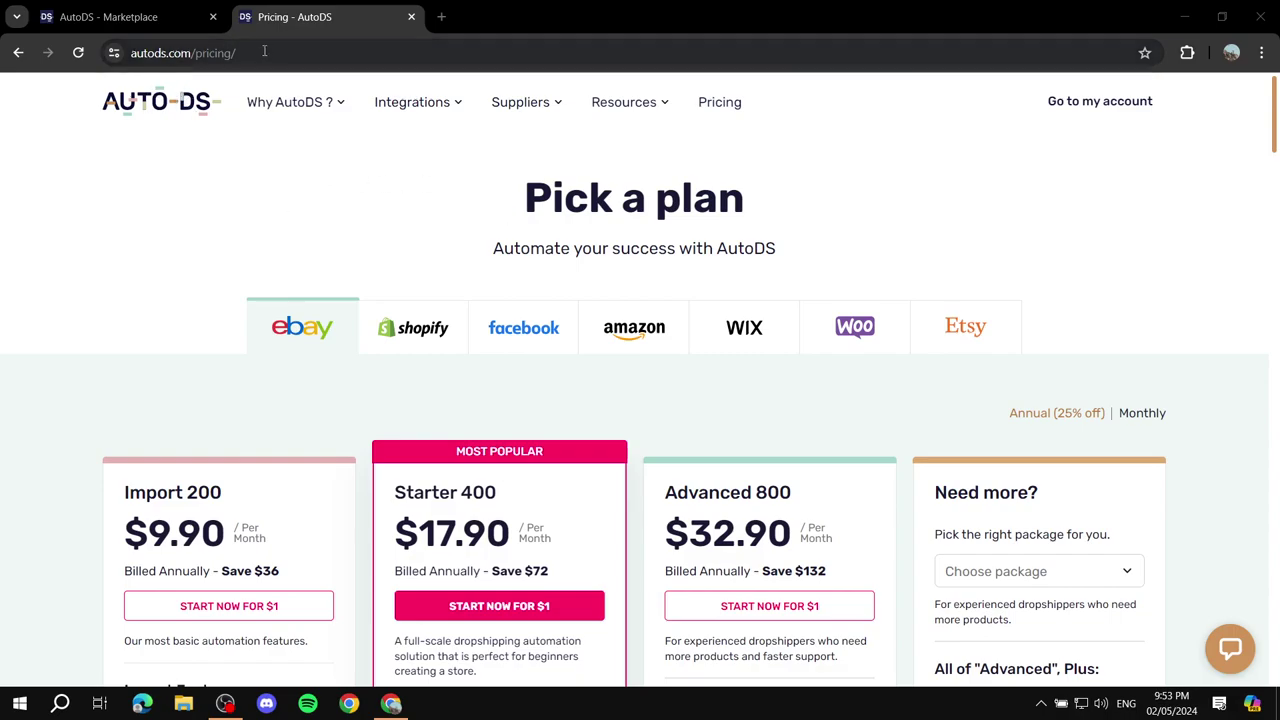
scroll(256, 272, down, 1)
click(299, 275)
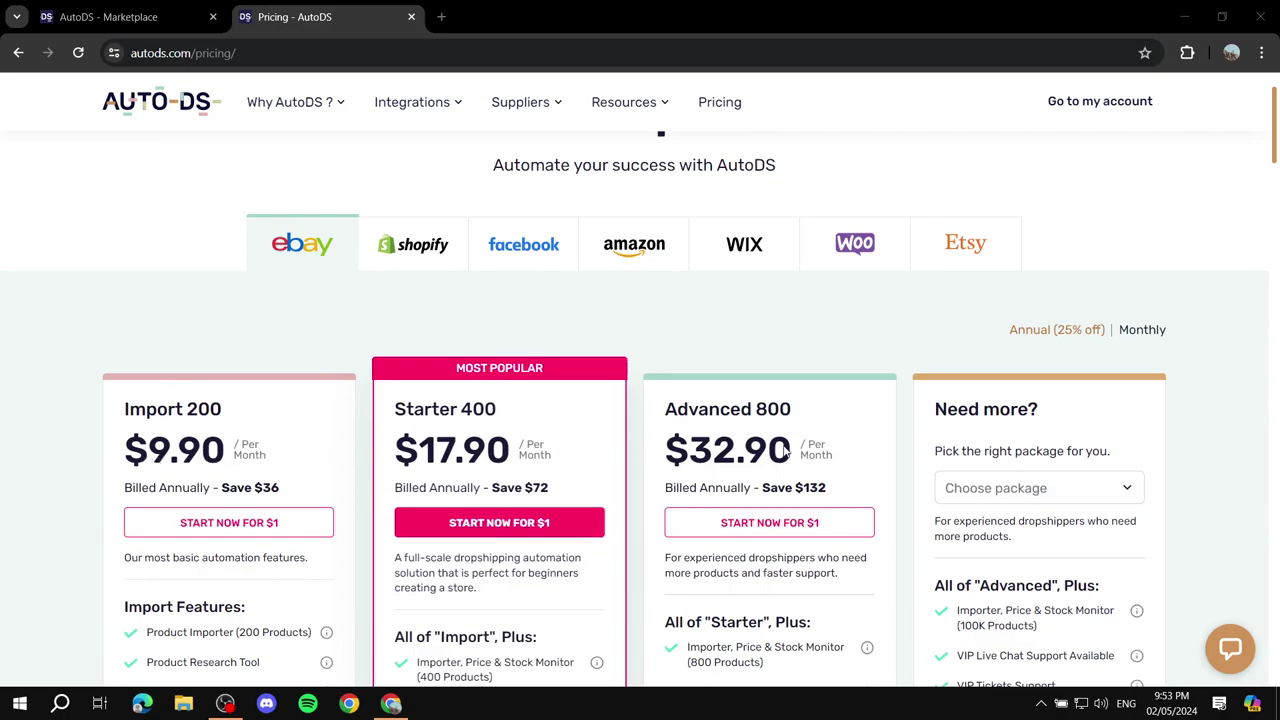
click(427, 268)
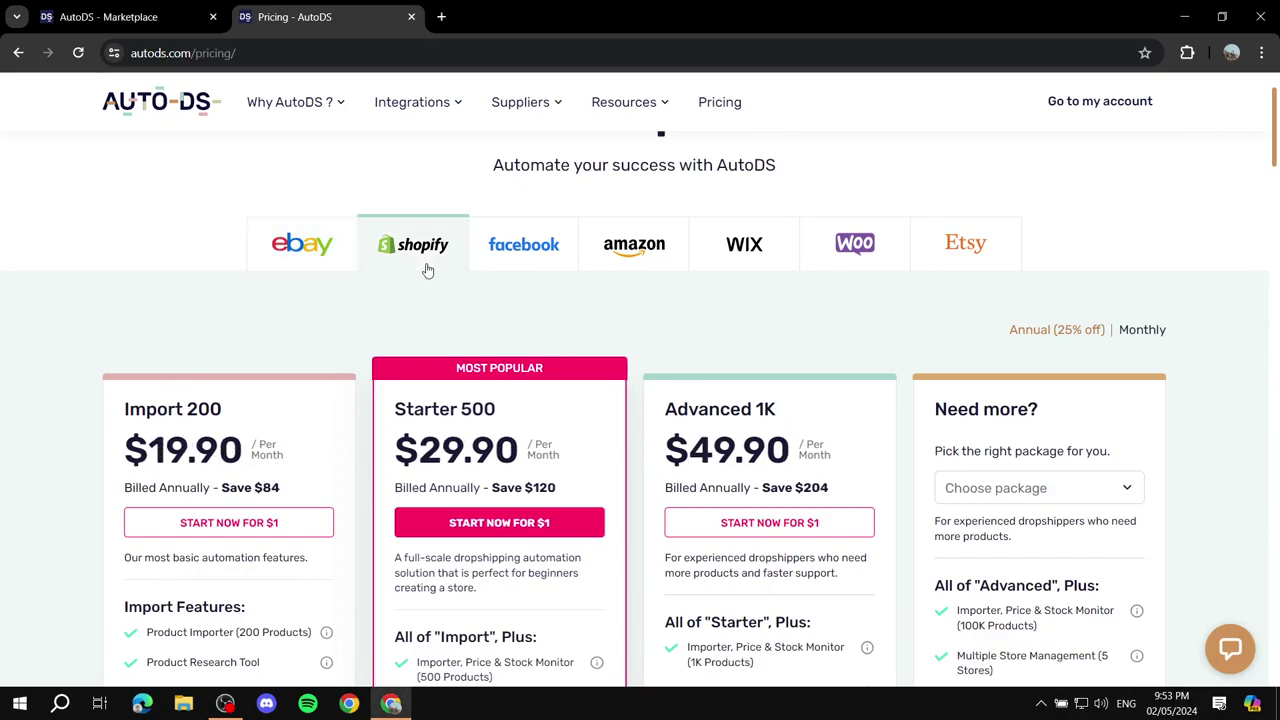
click(510, 244)
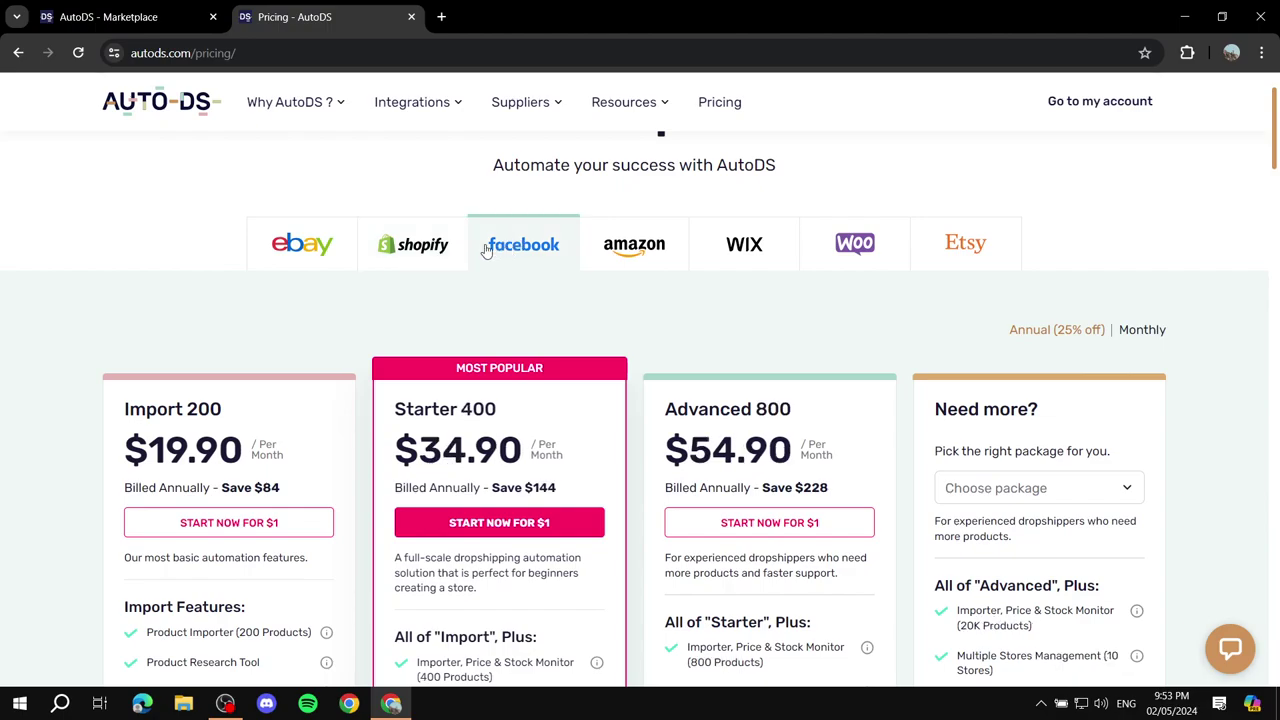
click(279, 258)
Step: Examine the feature lists of the eBay plans, including Import 200, Starter 400 and Advanced 800
scroll(275, 360, down, 2)
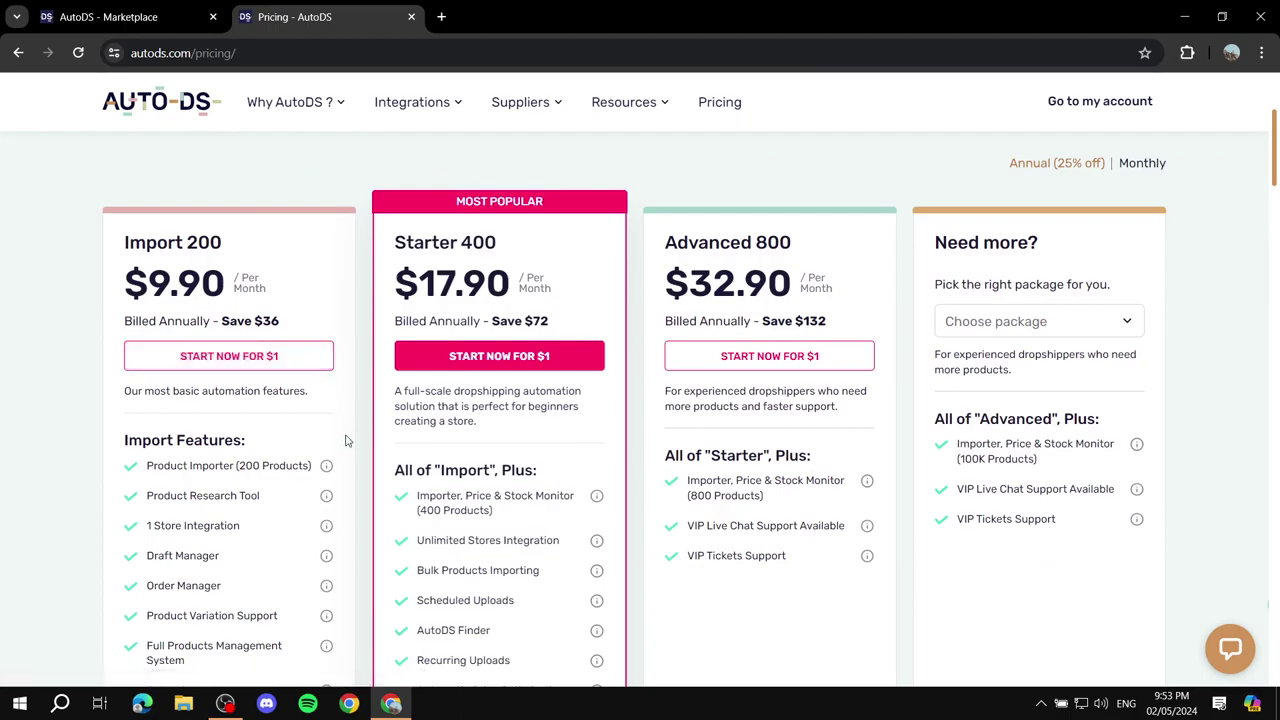
scroll(346, 440, up, 3)
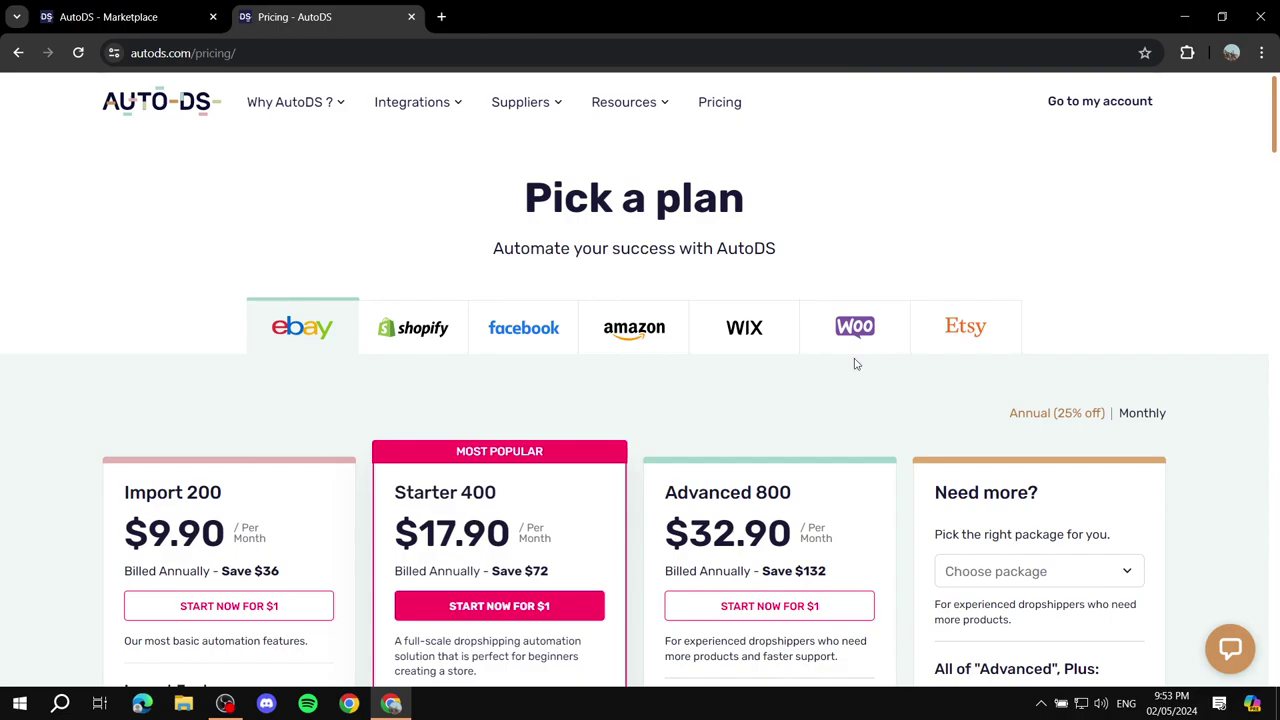
scroll(286, 526, down, 3)
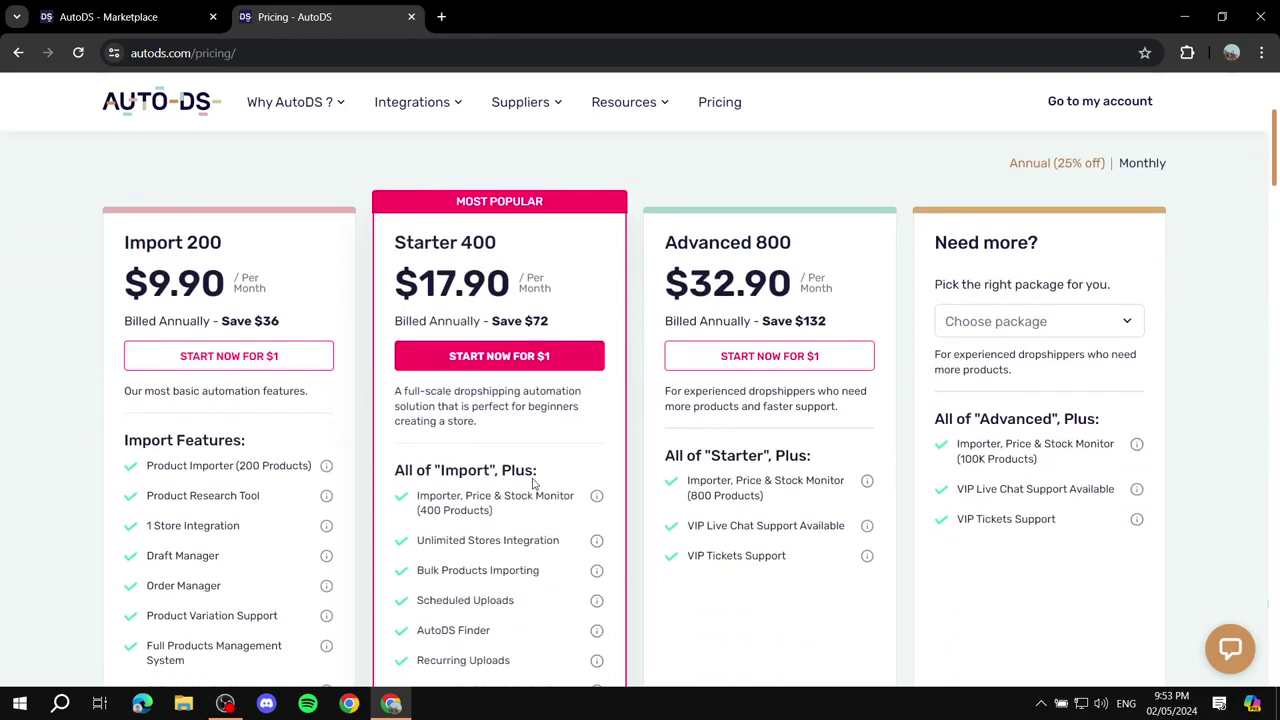
scroll(178, 490, down, 2)
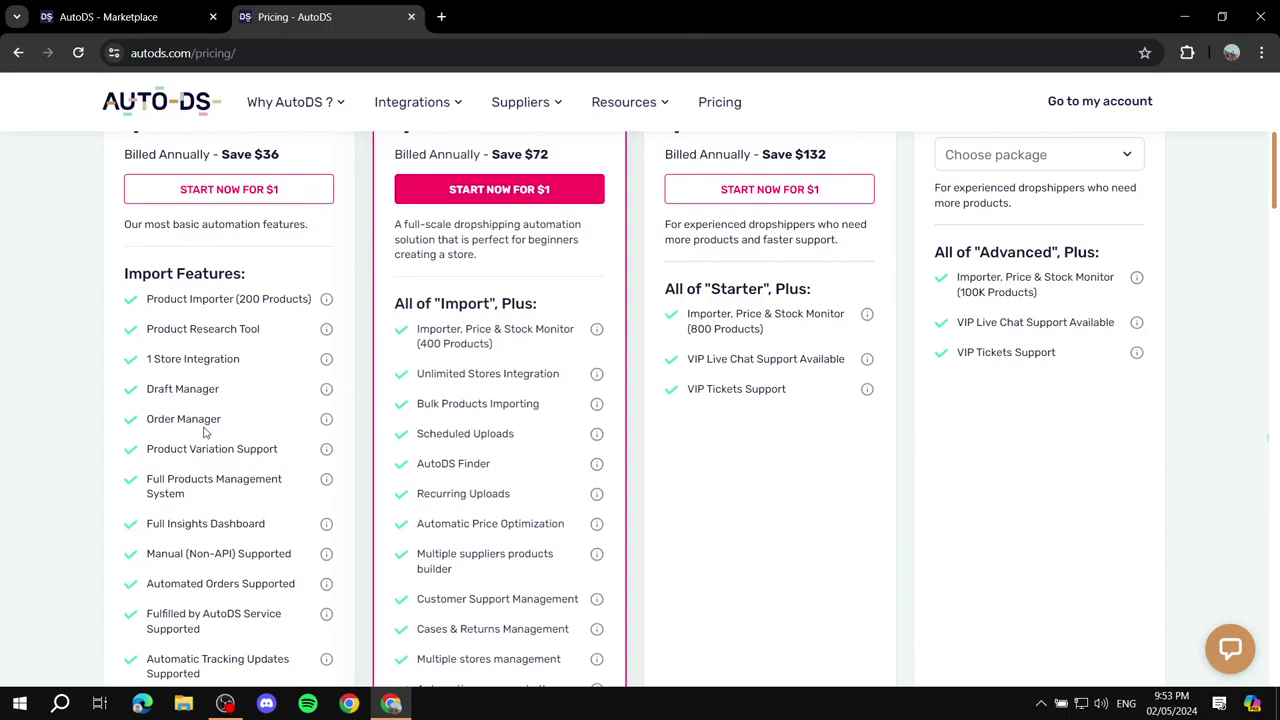
scroll(287, 517, up, 5)
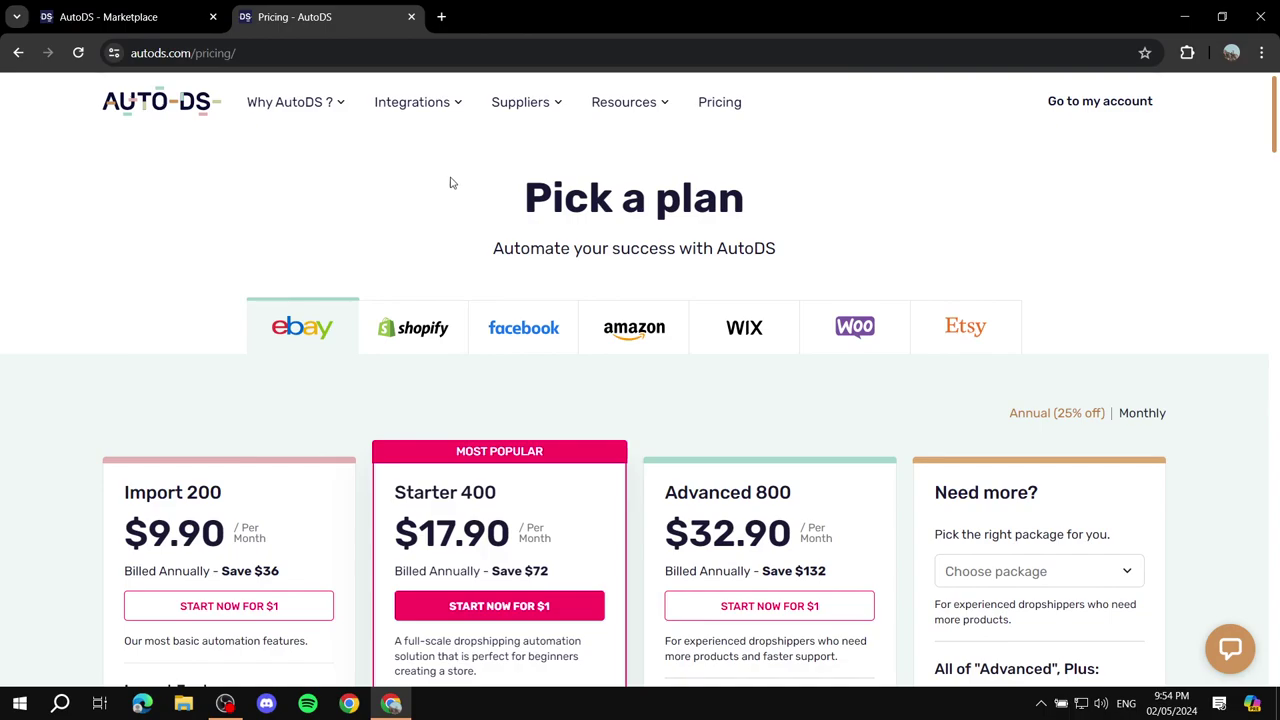
Step: Close the pricing page and start adding the first store in the AutoDS marketplace
click(411, 17)
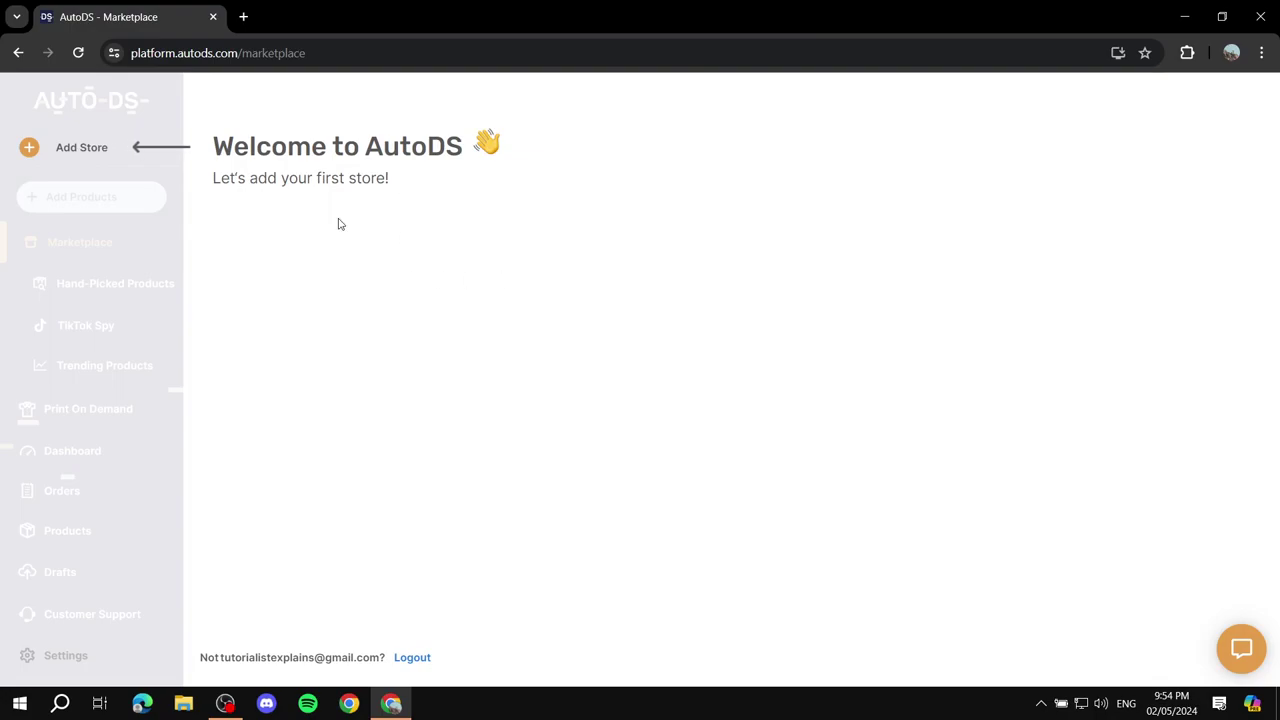
click(72, 150)
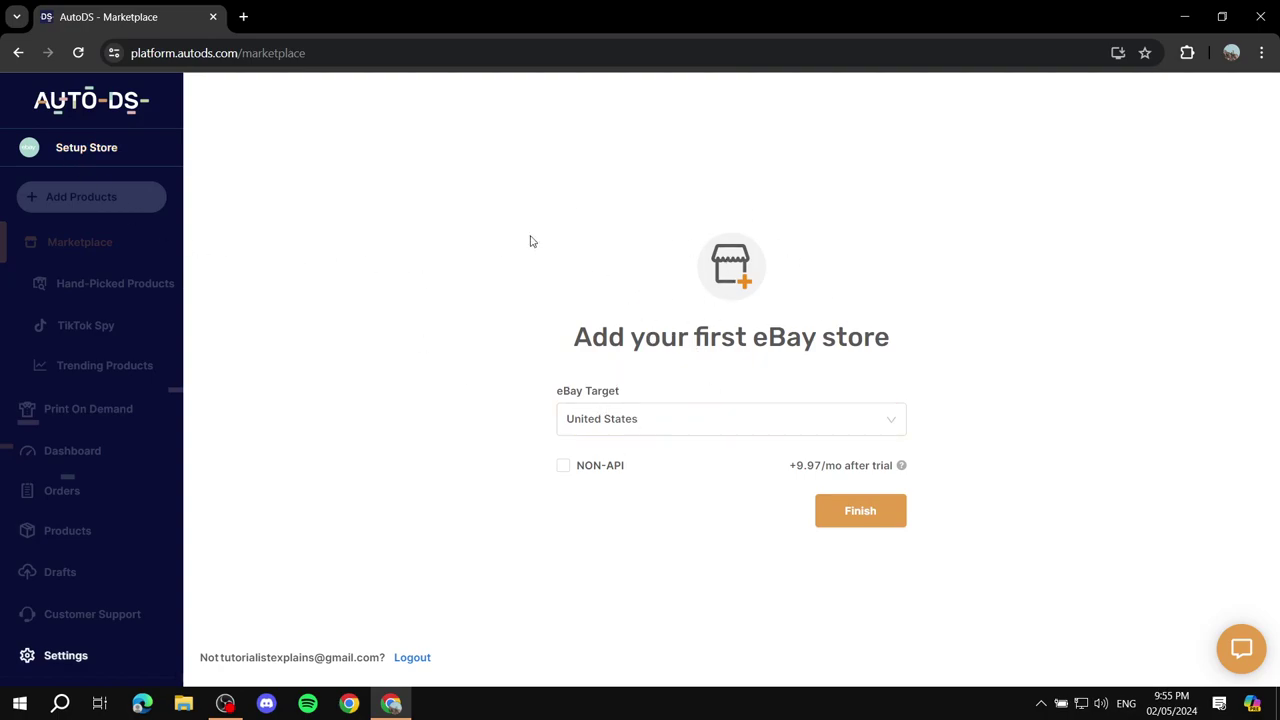
drag(549, 348, 950, 344)
click(974, 345)
drag(755, 345, 816, 343)
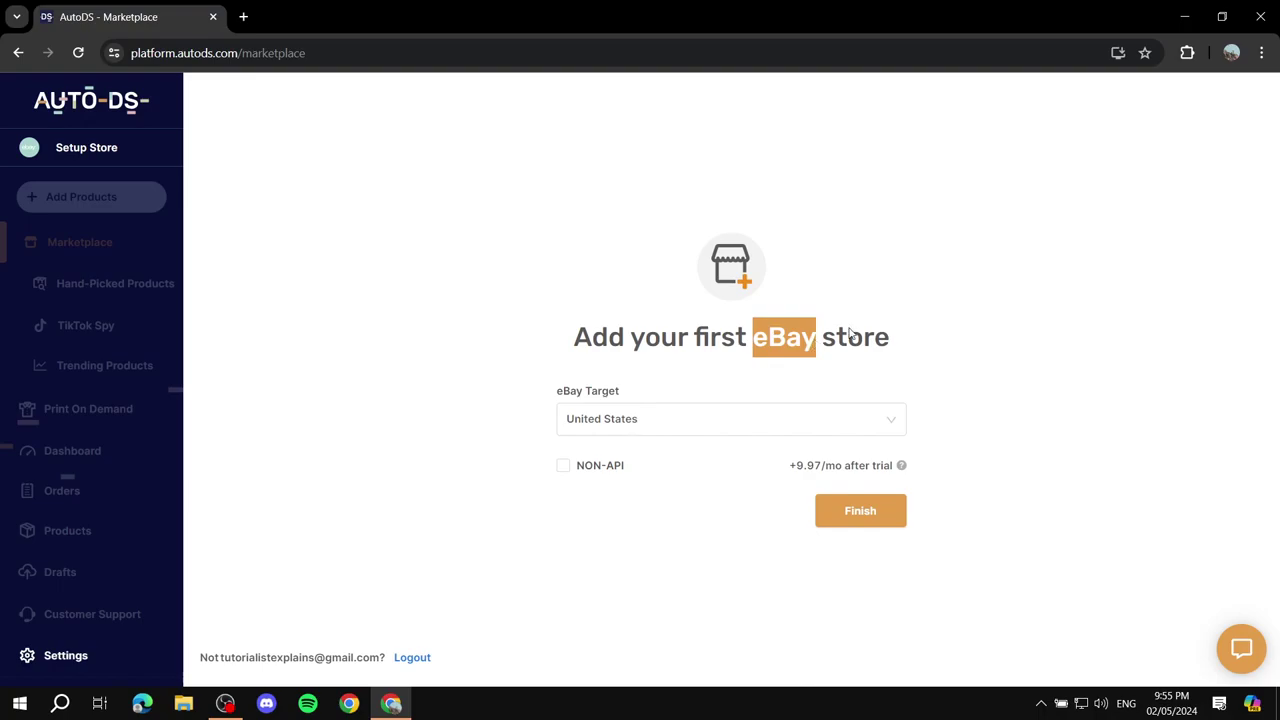
click(1021, 333)
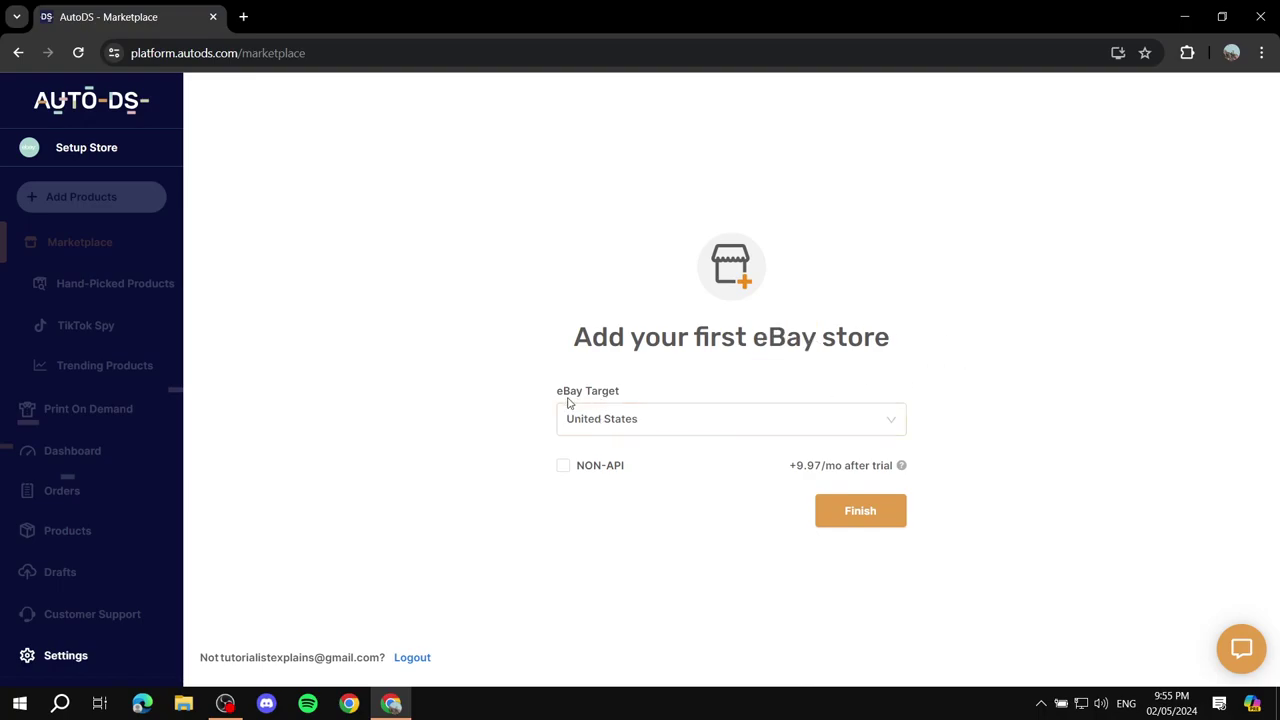
Step: Review the eBay target countries and the NON-API option with its extra monthly cost, leaving United States selected and NON-API off
click(684, 420)
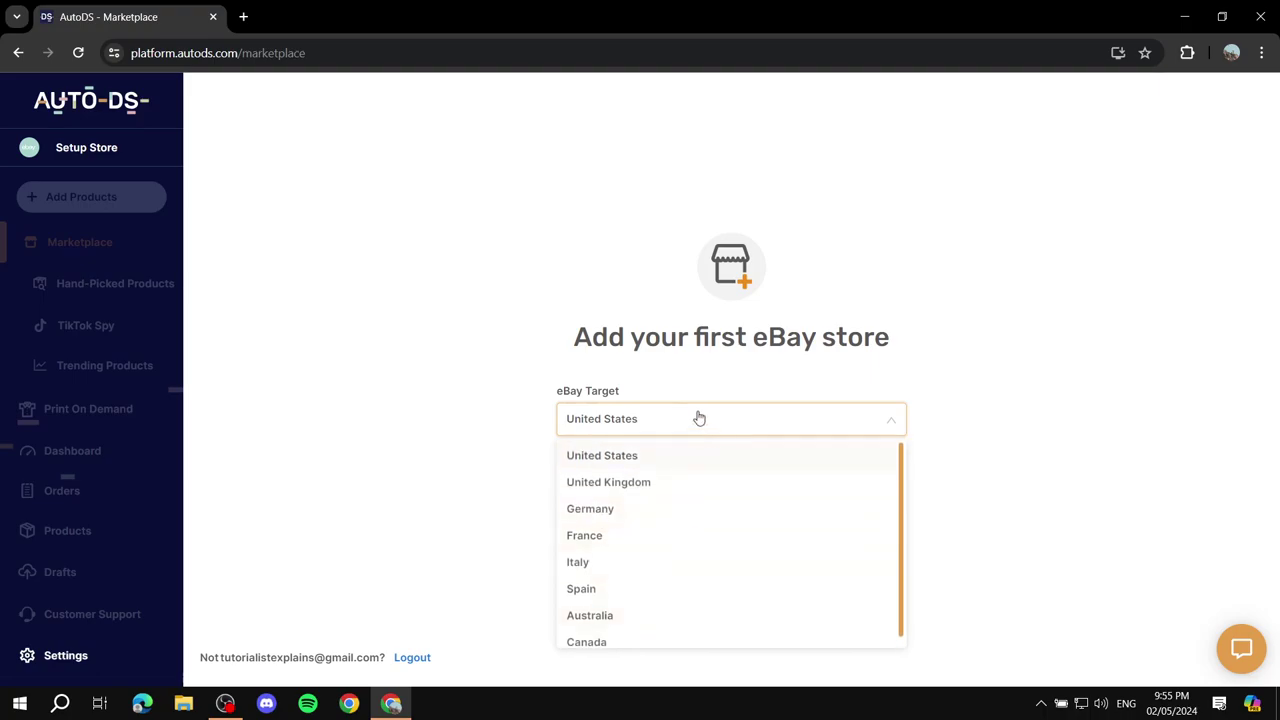
click(752, 421)
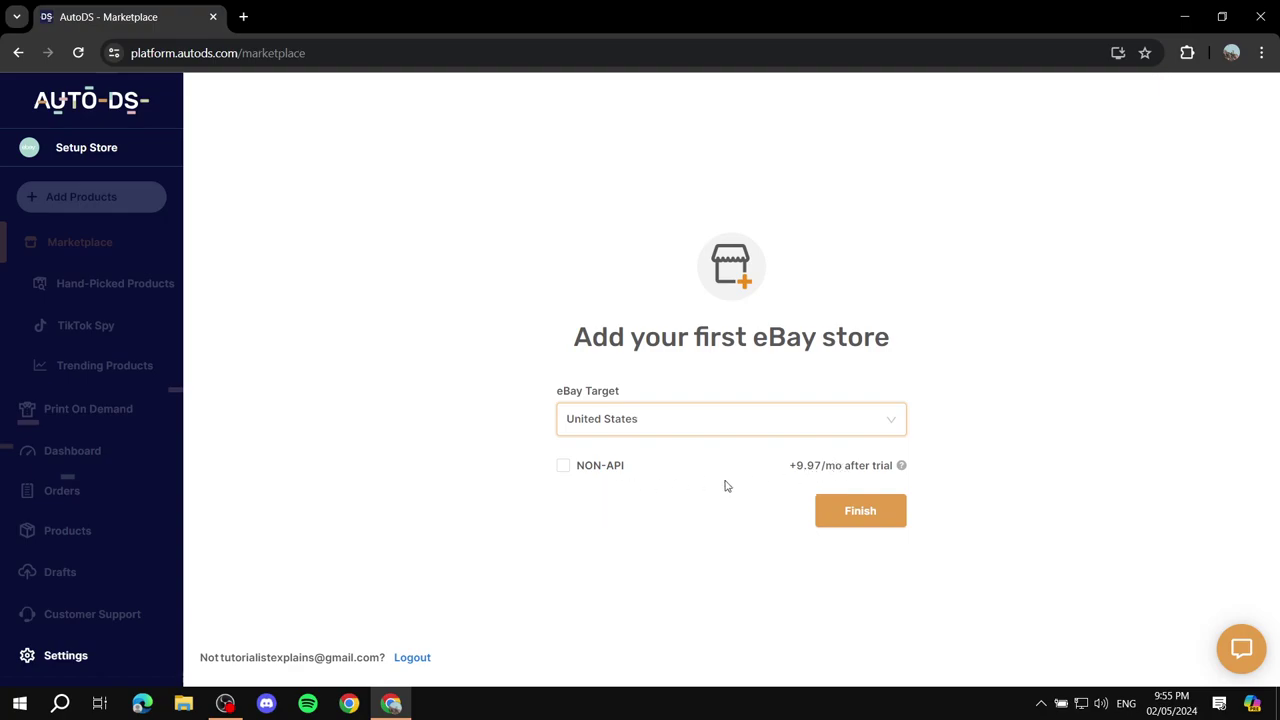
click(589, 468)
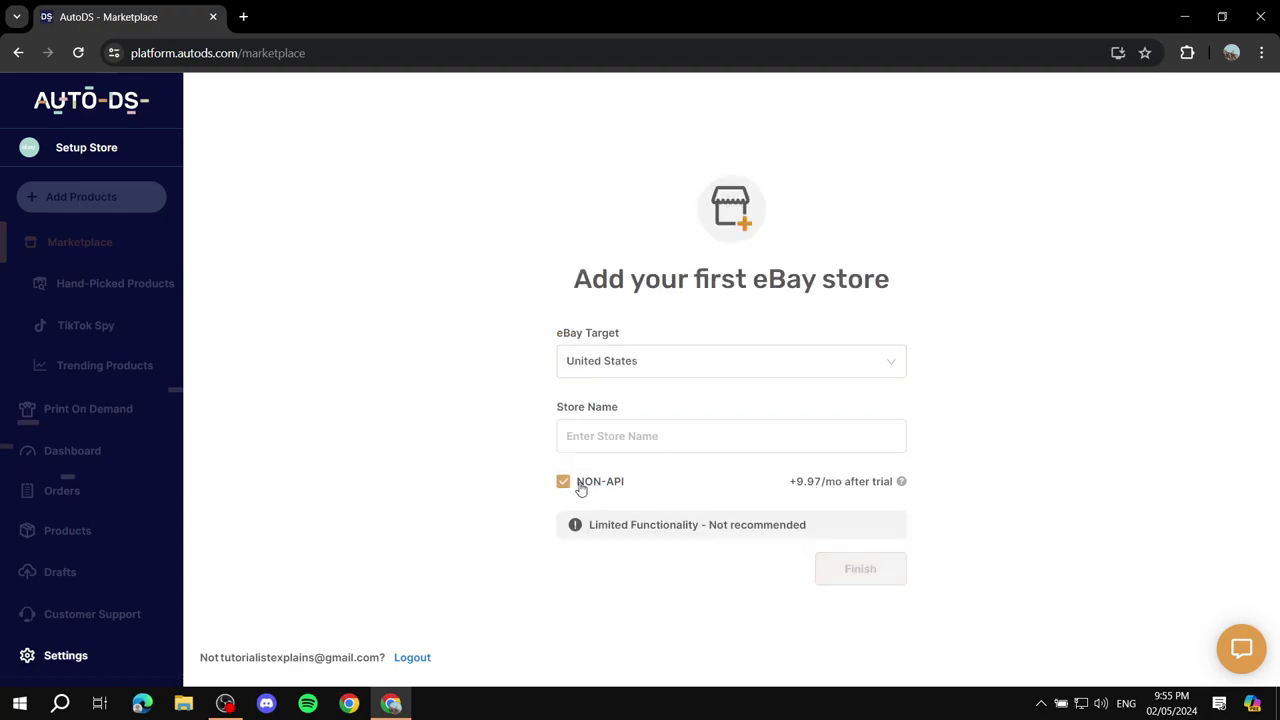
click(578, 485)
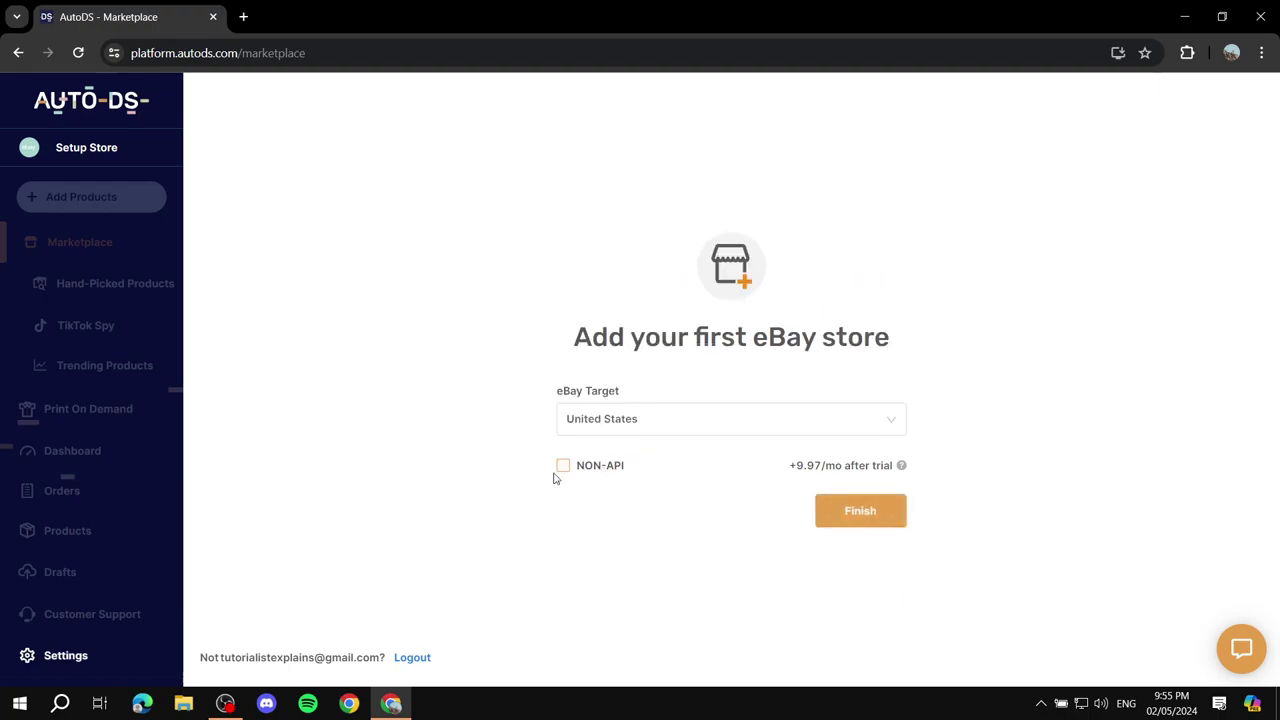
drag(799, 470, 948, 477)
click(948, 477)
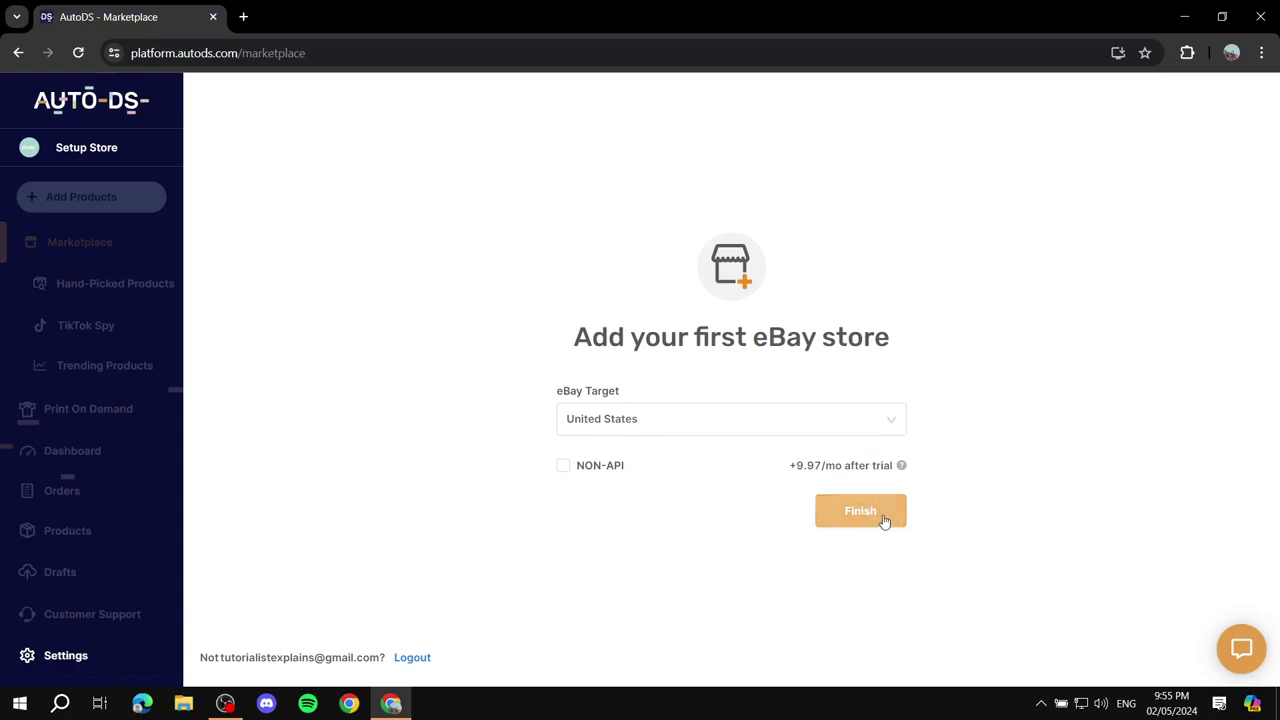
Step: Submit the United States eBay store and link it by signing in with Google, skipping passkey setup and granting AutoDS access
click(876, 519)
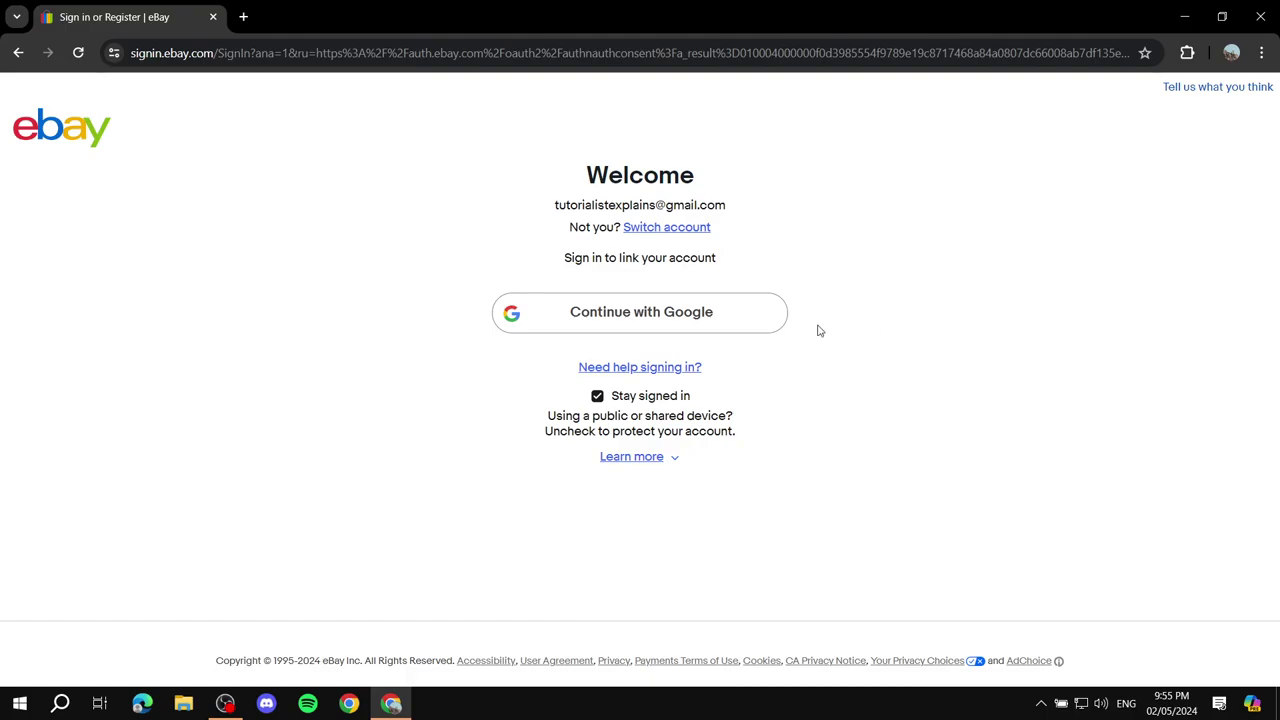
click(715, 316)
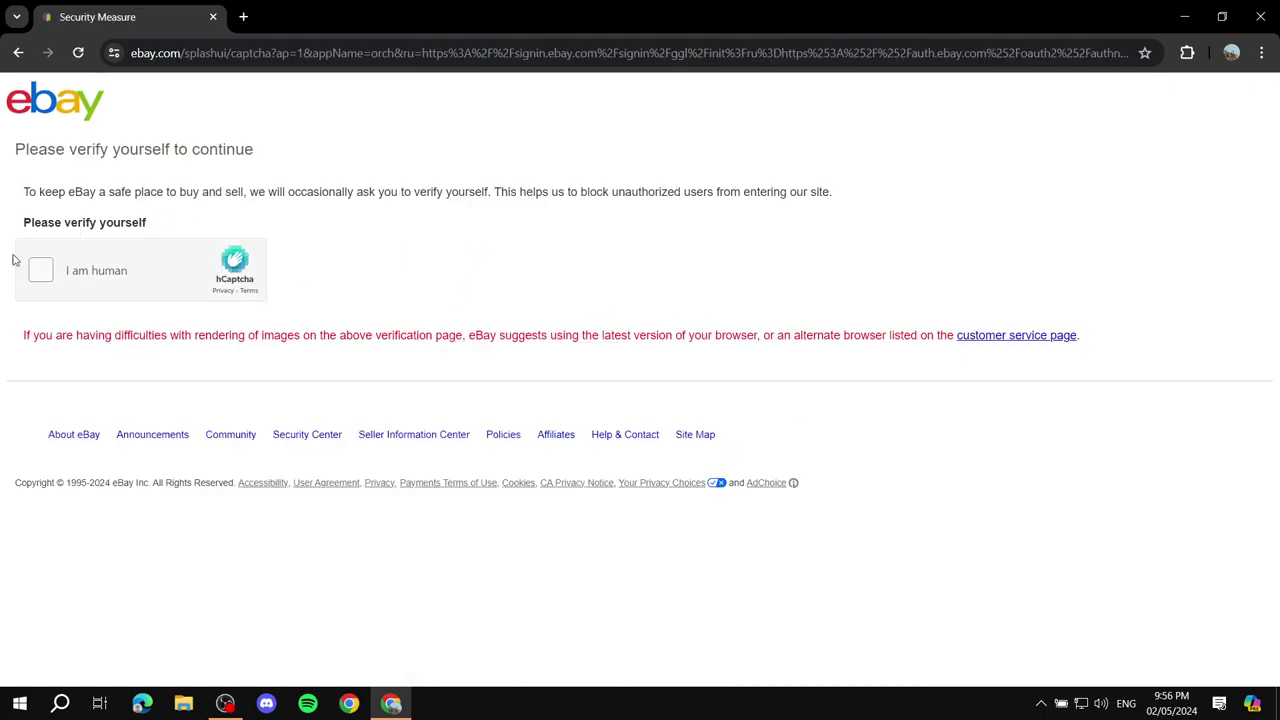
click(41, 271)
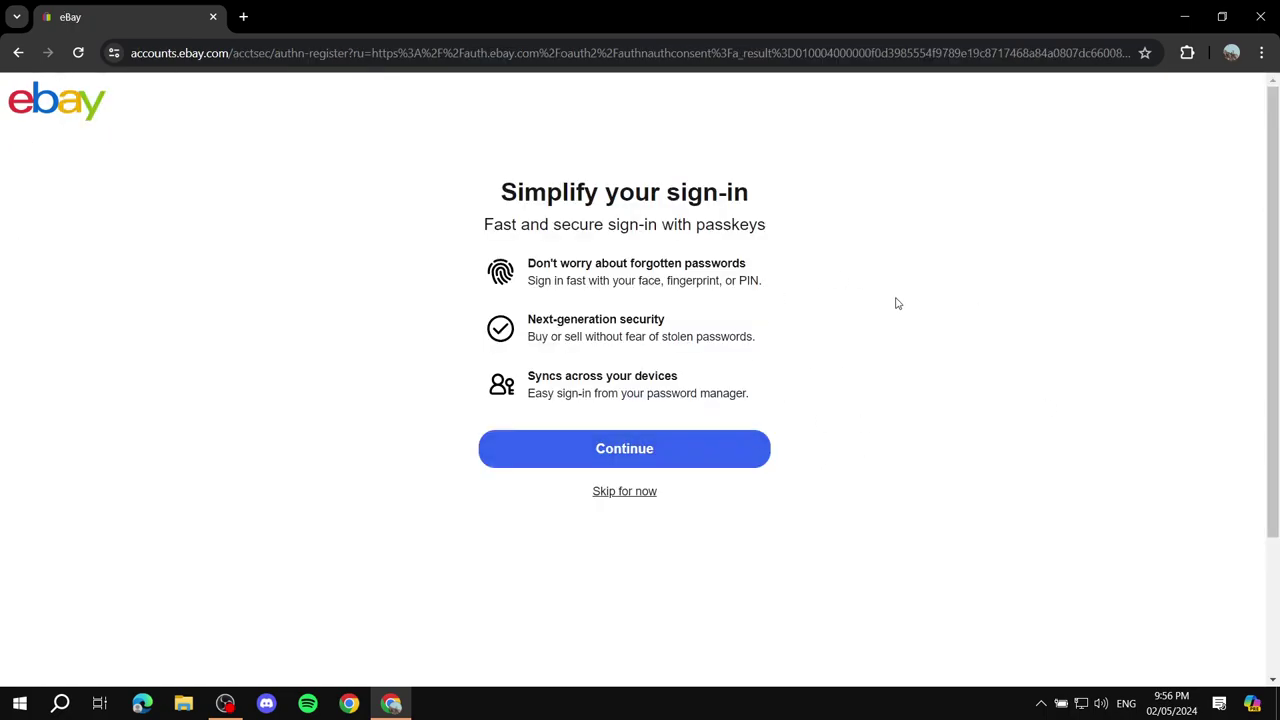
click(640, 492)
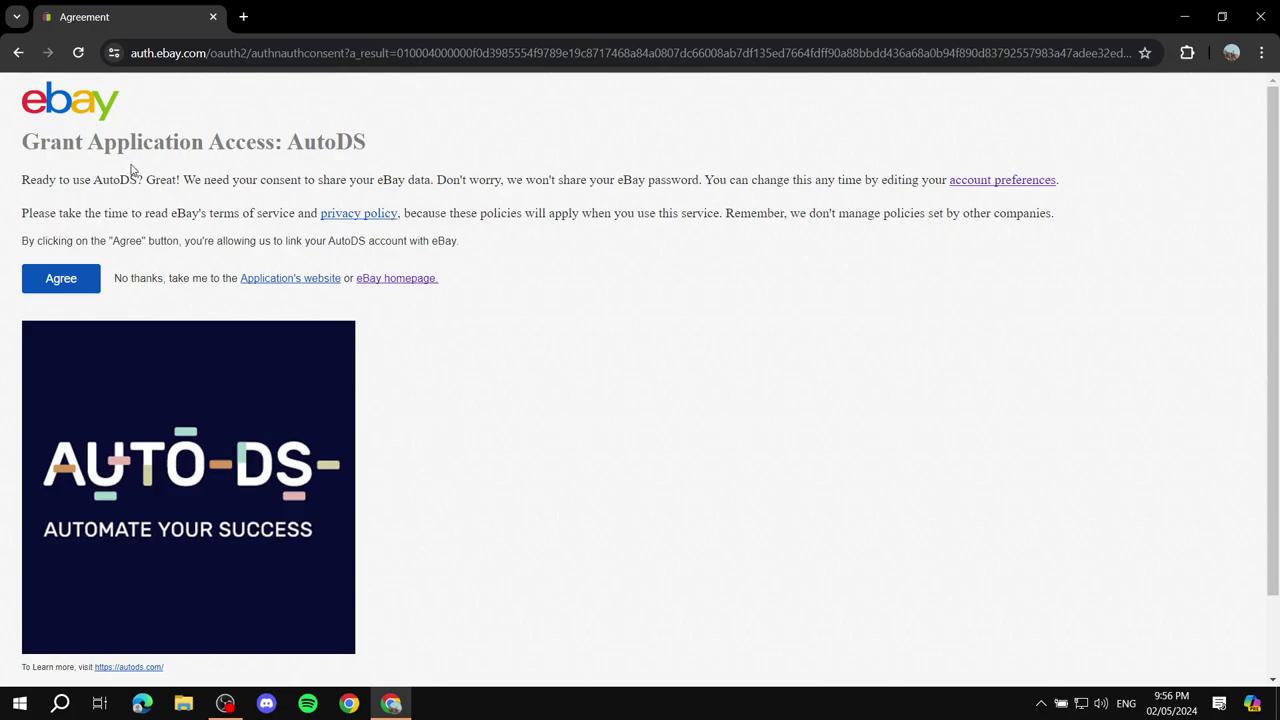
click(66, 286)
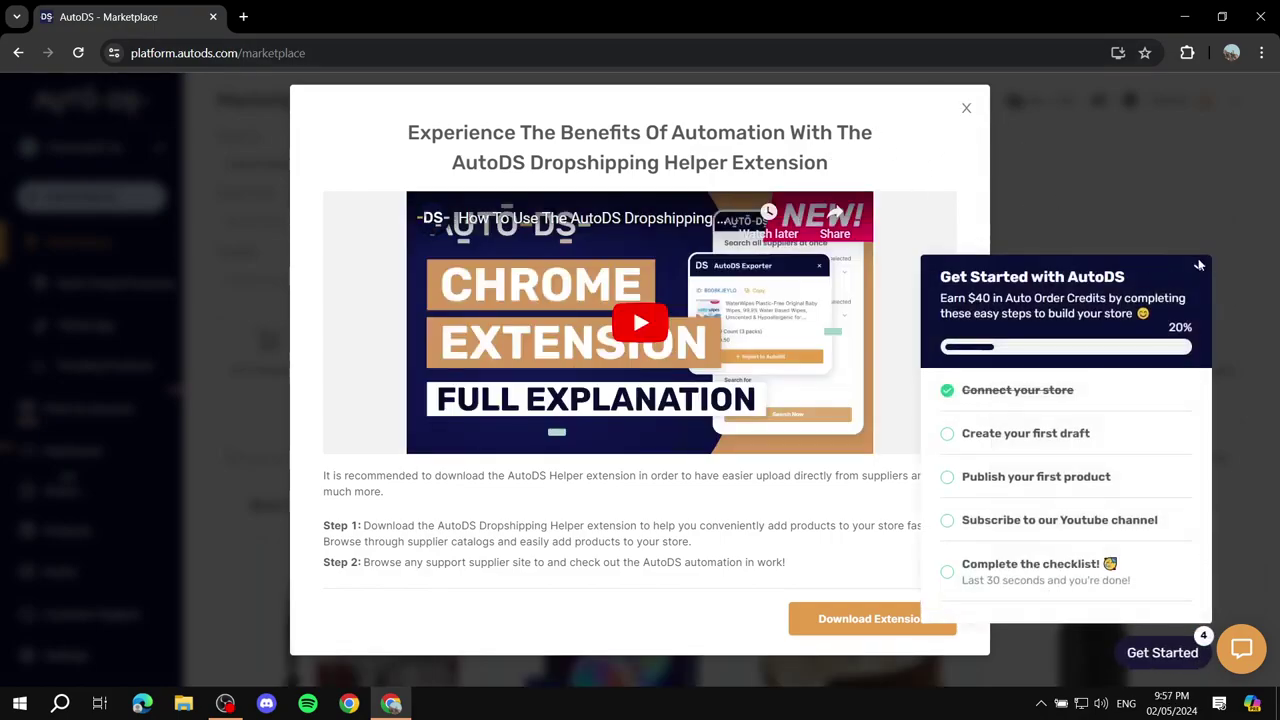
Step: Dismiss the getting-started checklist, the helper extension offer and the eBay store approval notice
click(1199, 267)
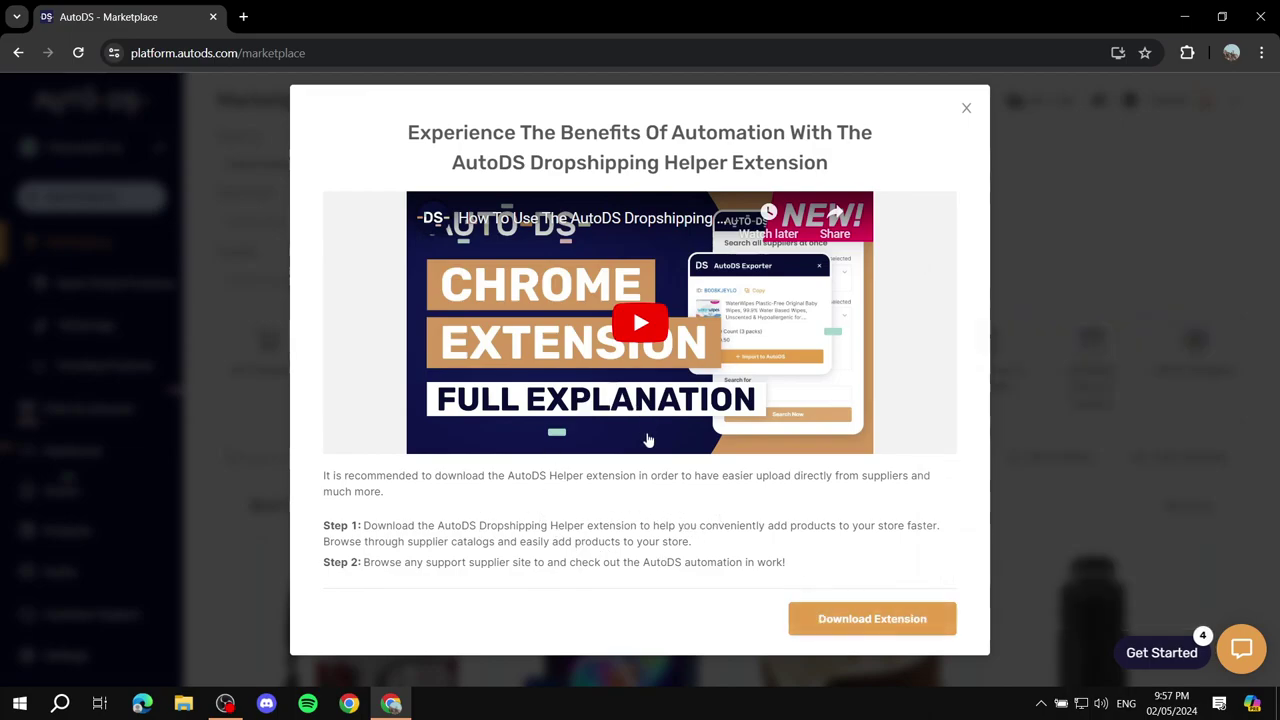
click(966, 108)
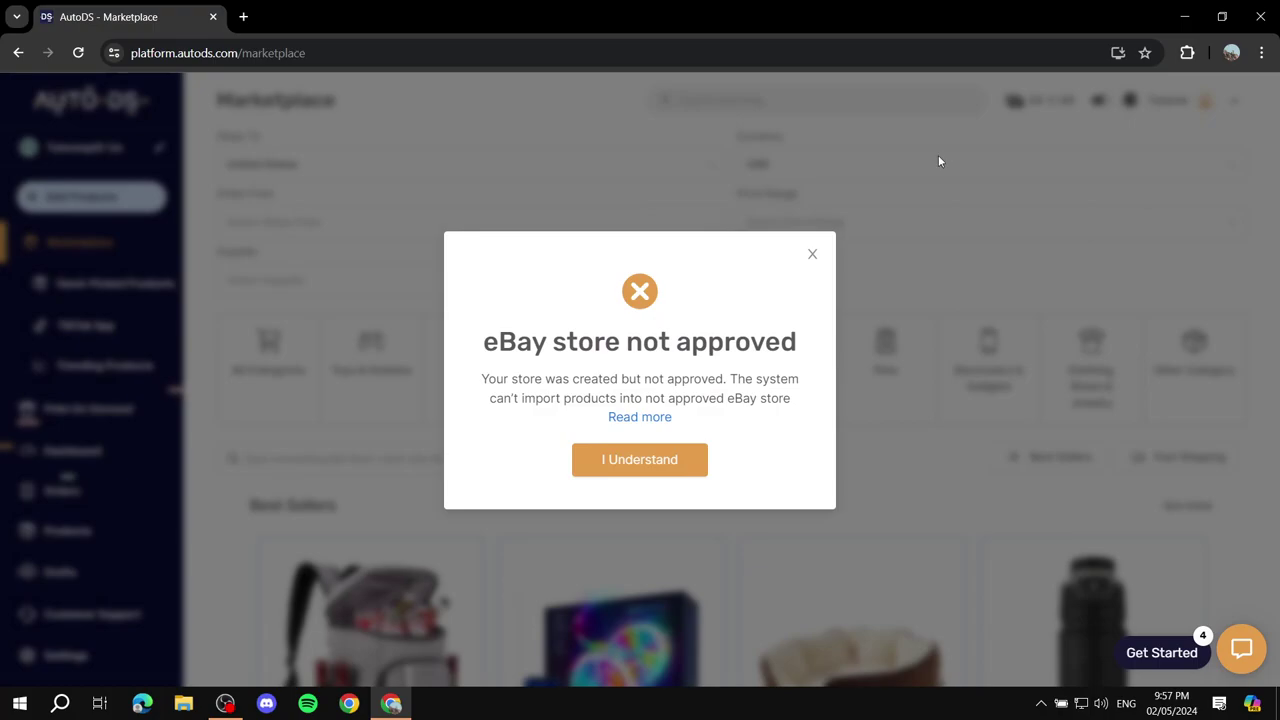
click(813, 256)
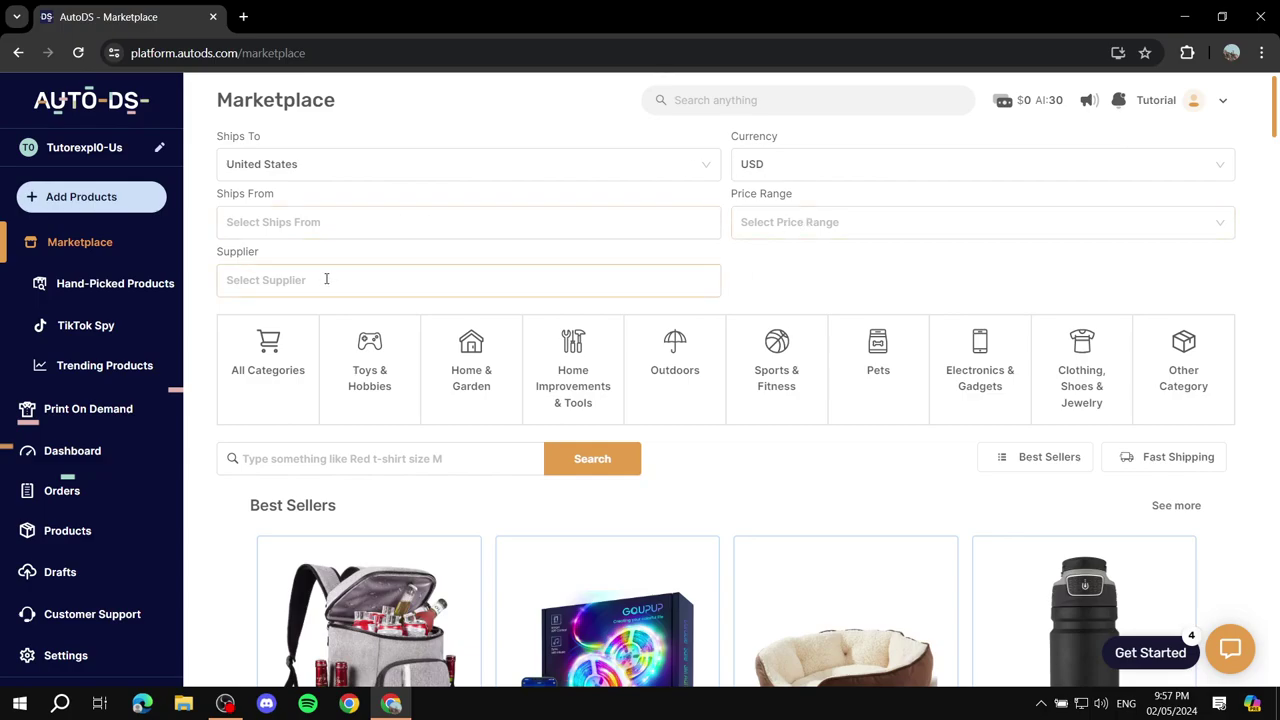
click(38, 198)
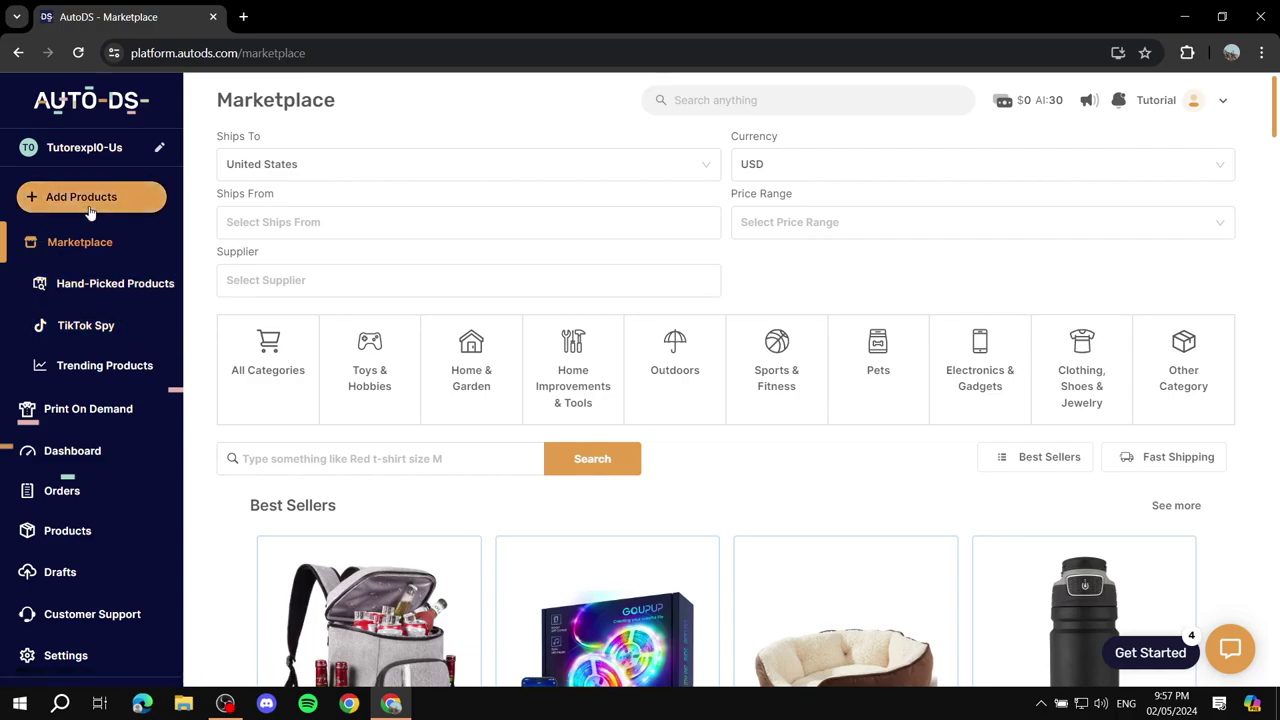
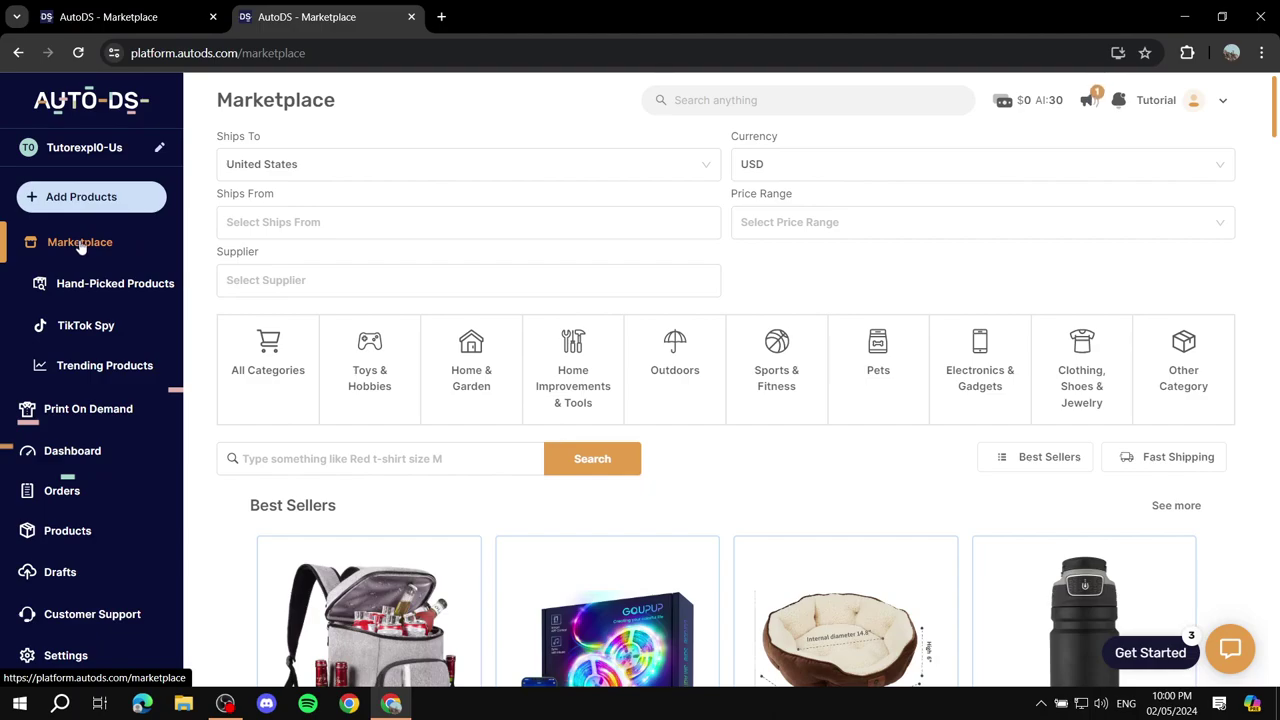
Step: Examine the marketplace's general search and the choices offered by its Ships To and Price Range filters
click(800, 100)
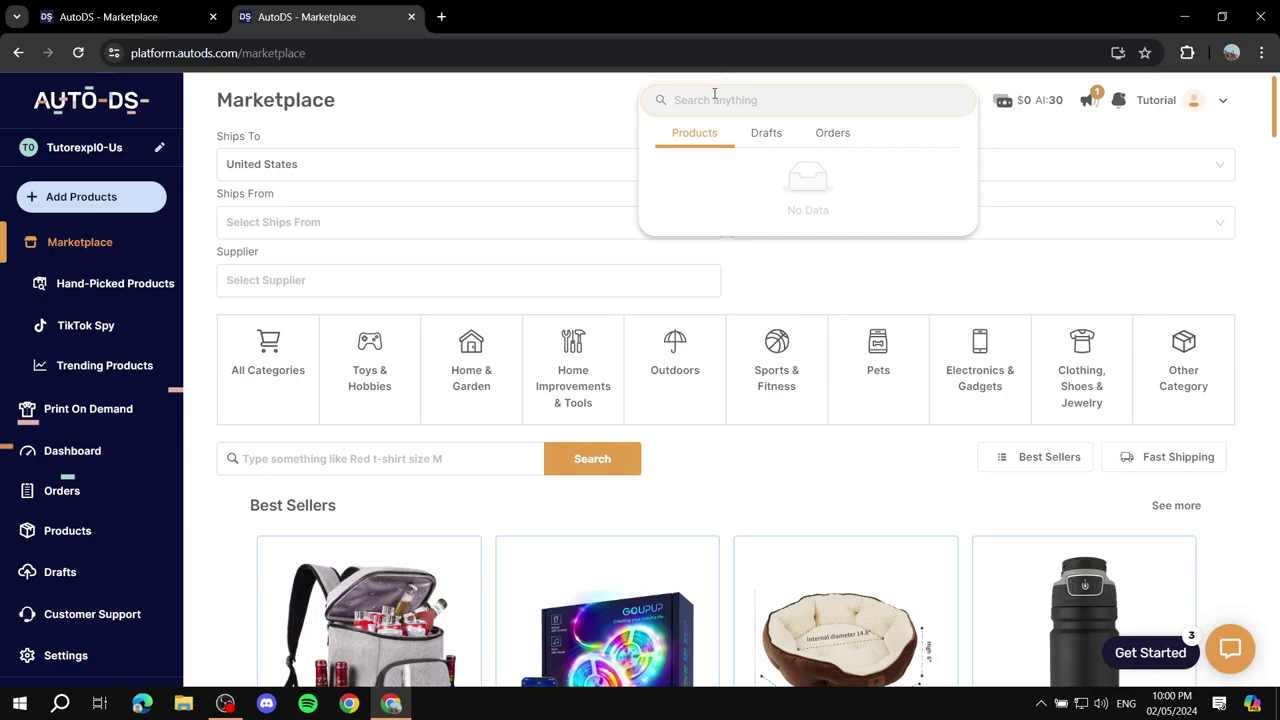
click(609, 100)
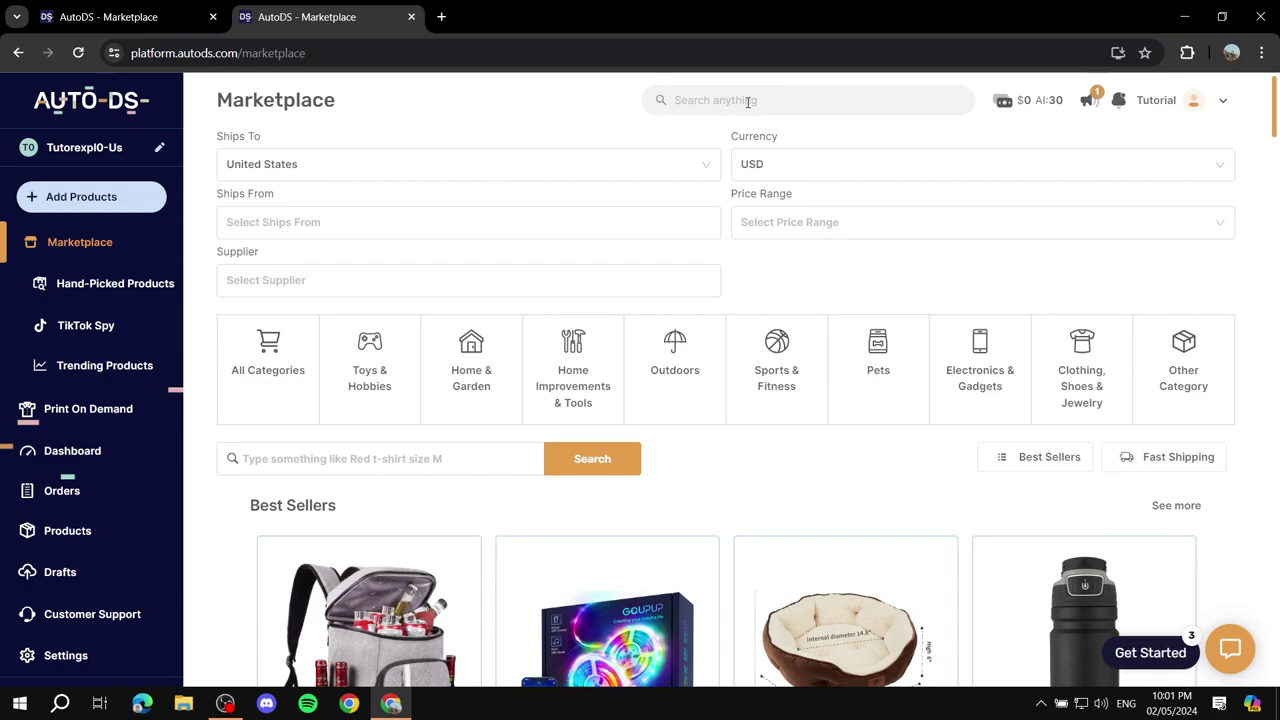
click(503, 166)
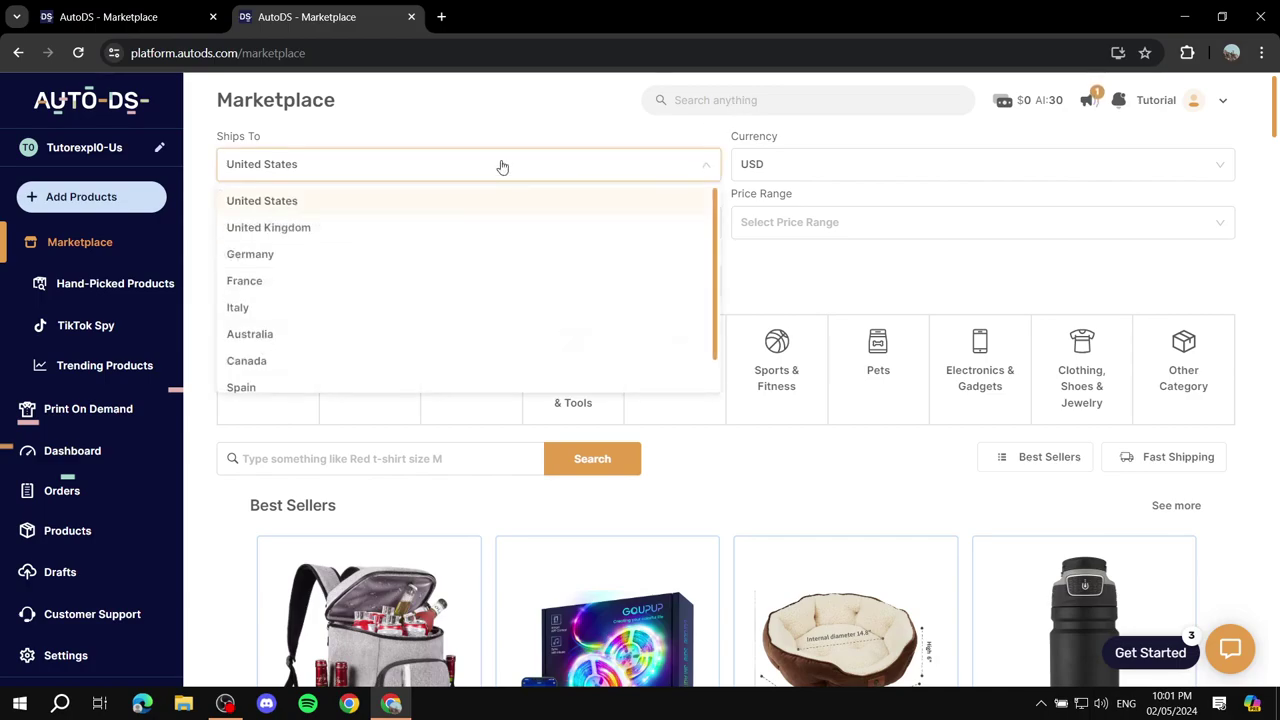
click(372, 166)
click(375, 166)
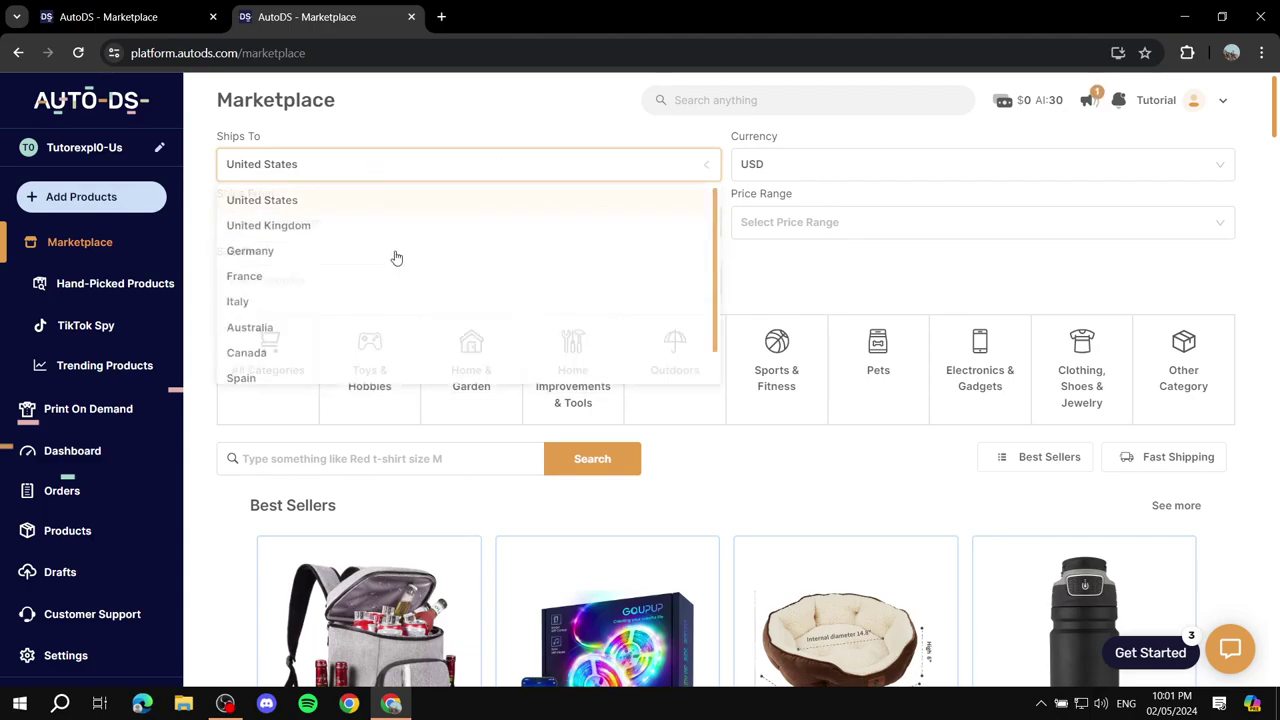
click(429, 163)
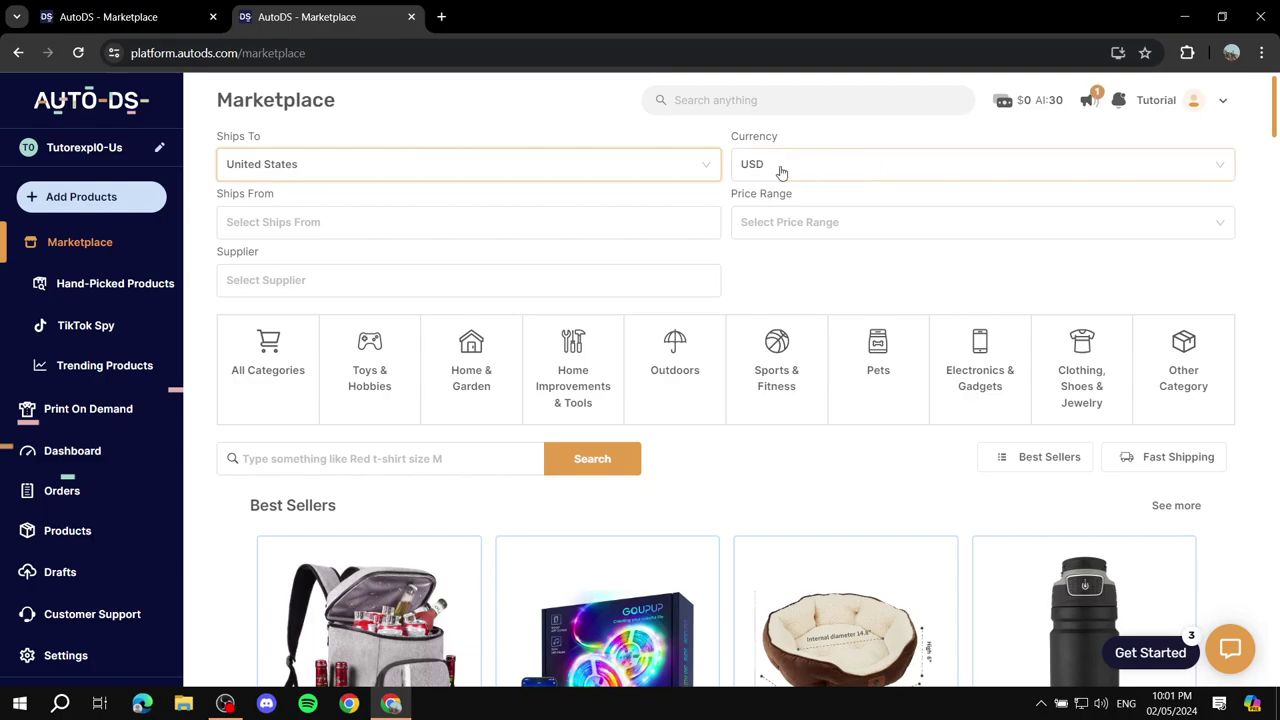
click(813, 224)
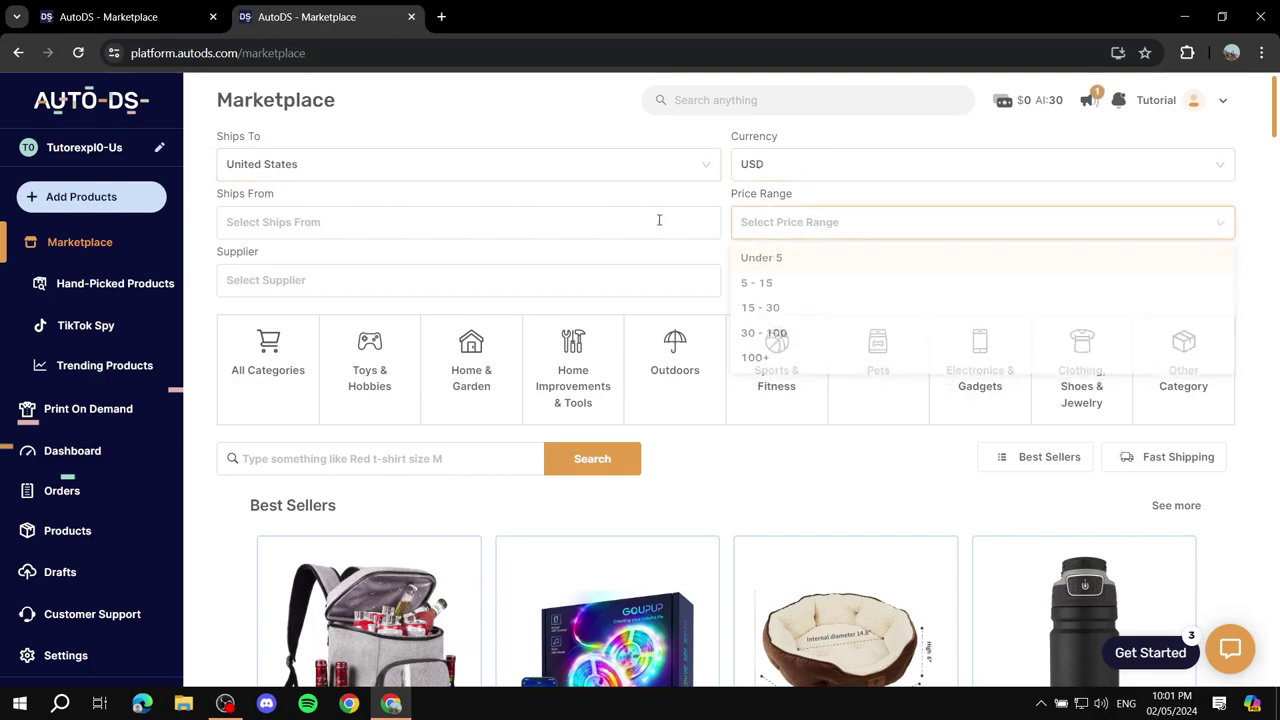
Step: Examine the choices offered by the marketplace's Ships From and Supplier filters, leaving both unset
click(384, 224)
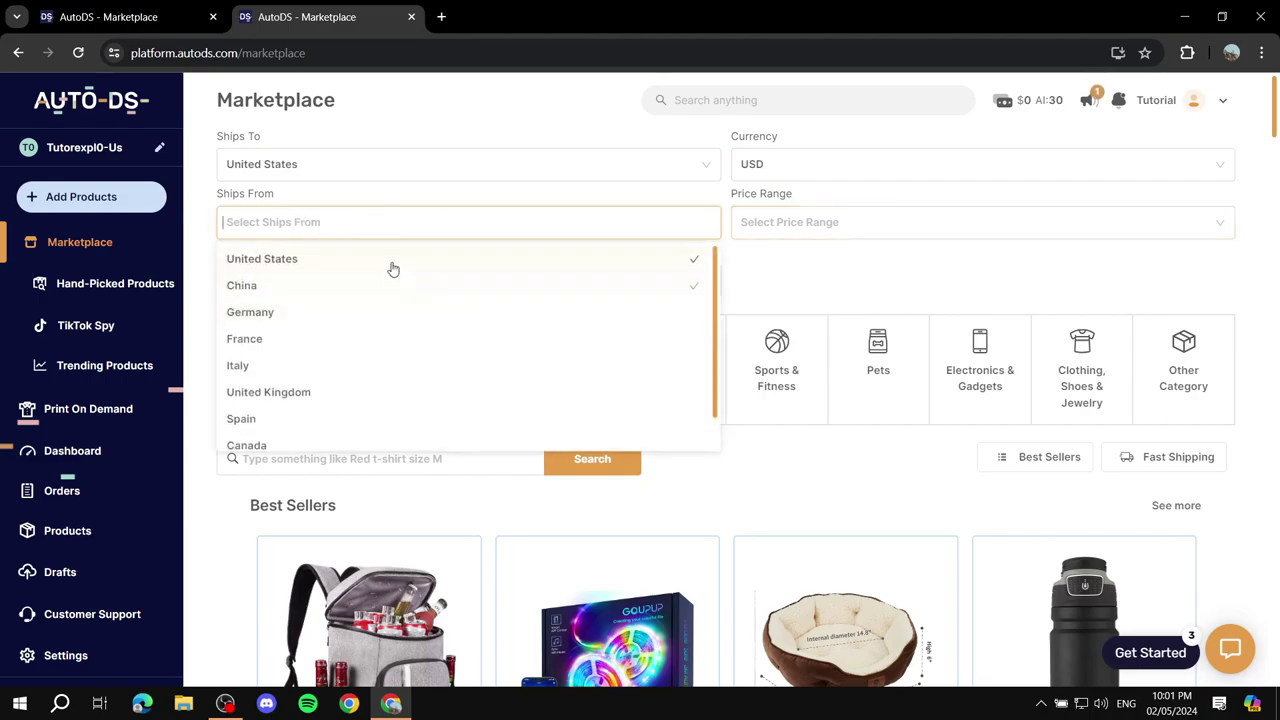
click(414, 191)
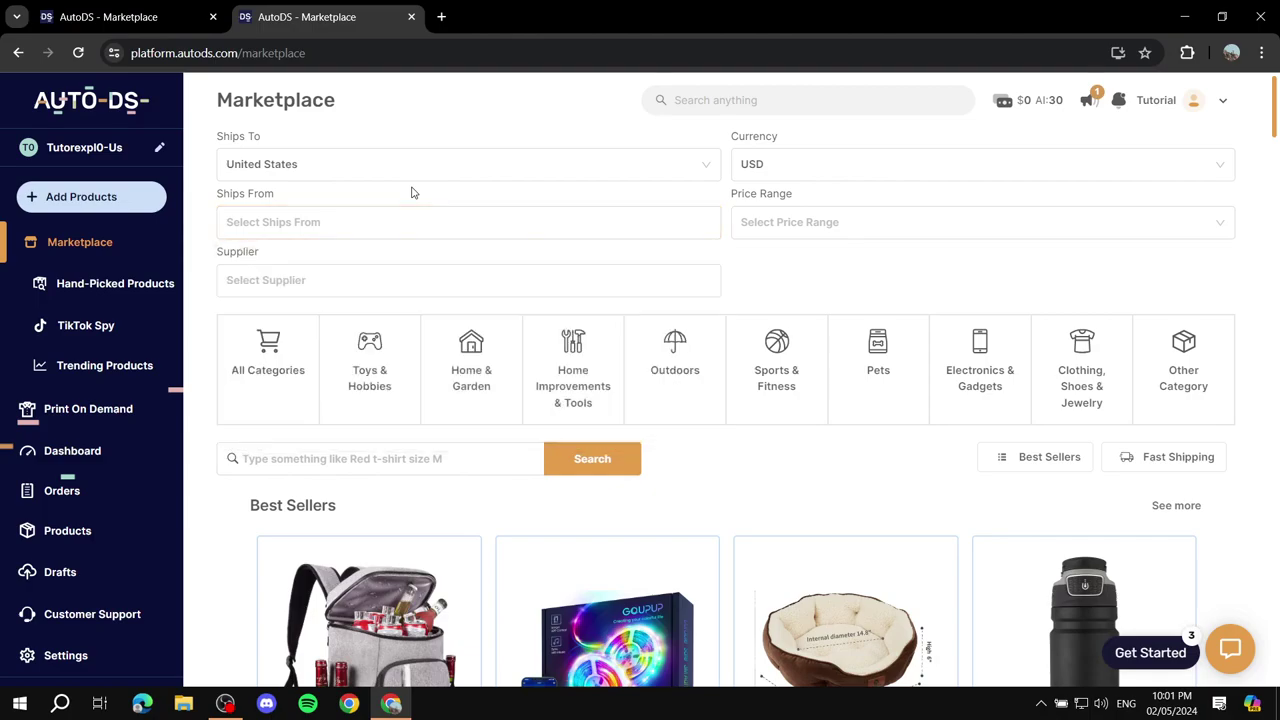
click(331, 279)
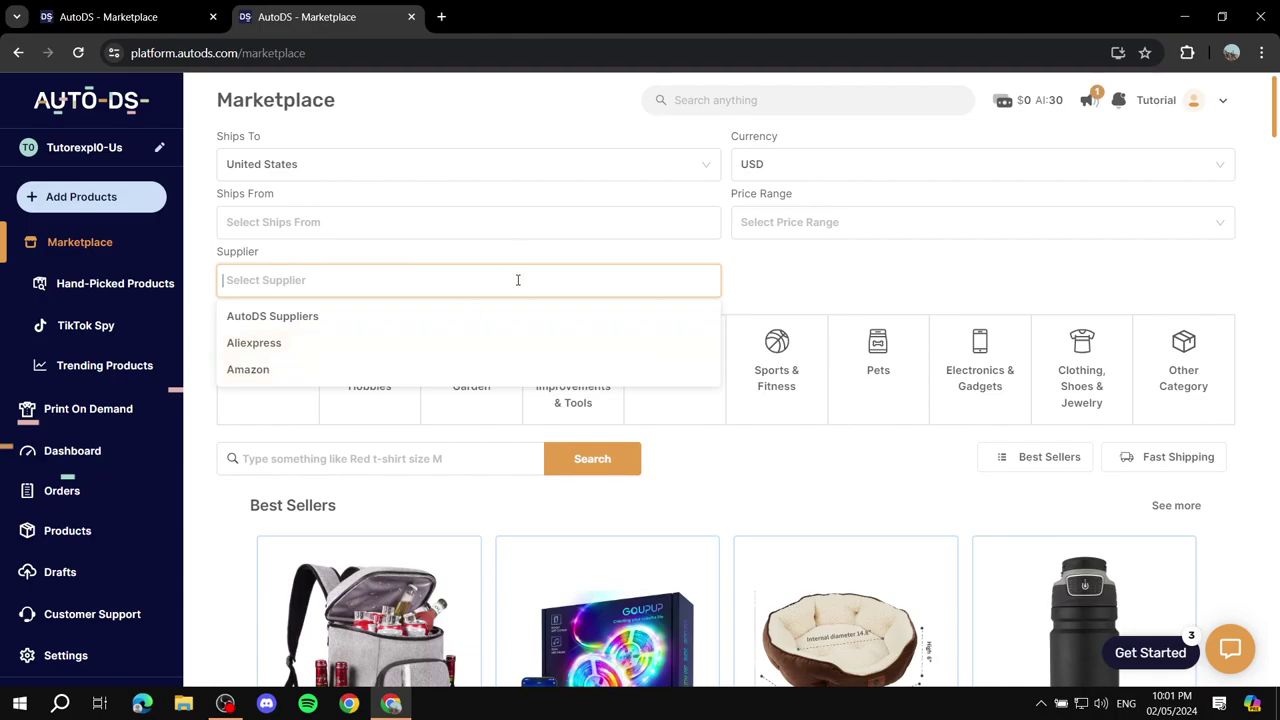
click(598, 253)
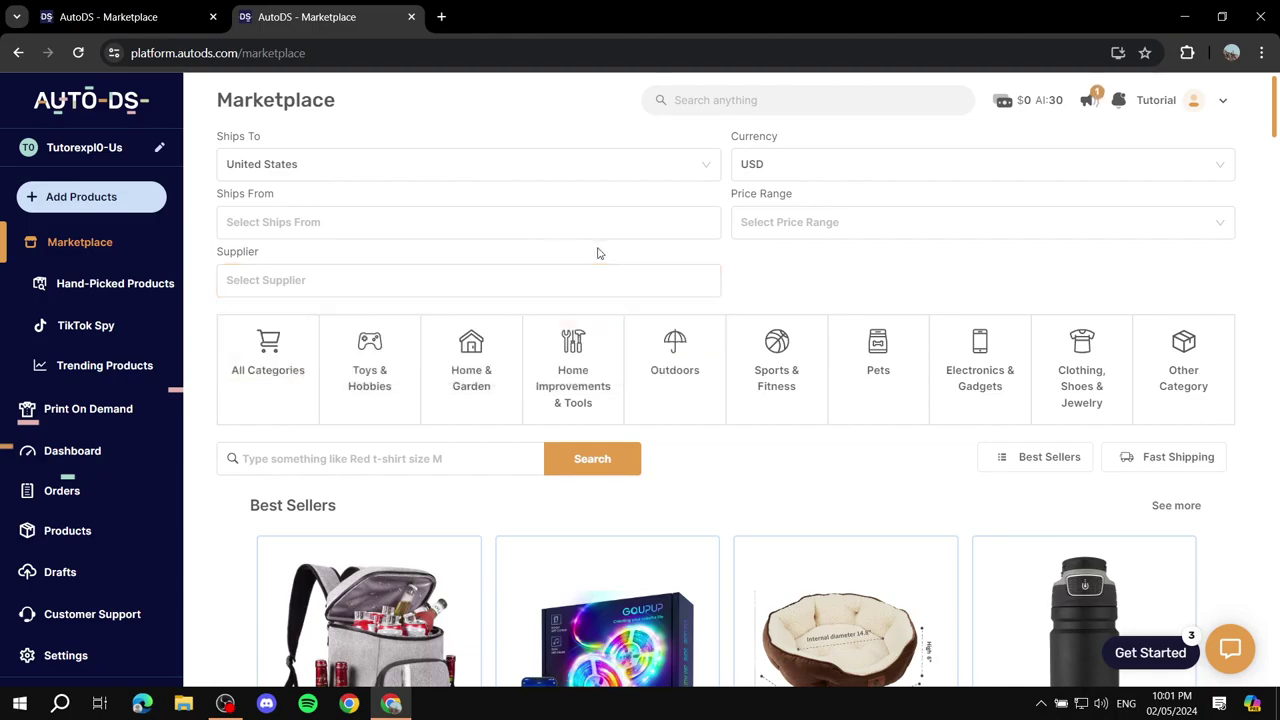
Step: Open the Coleman Autoseal FreeFlow water bottle from the Best Sellers and collapse the getting-started checklist
scroll(734, 277, down, 2)
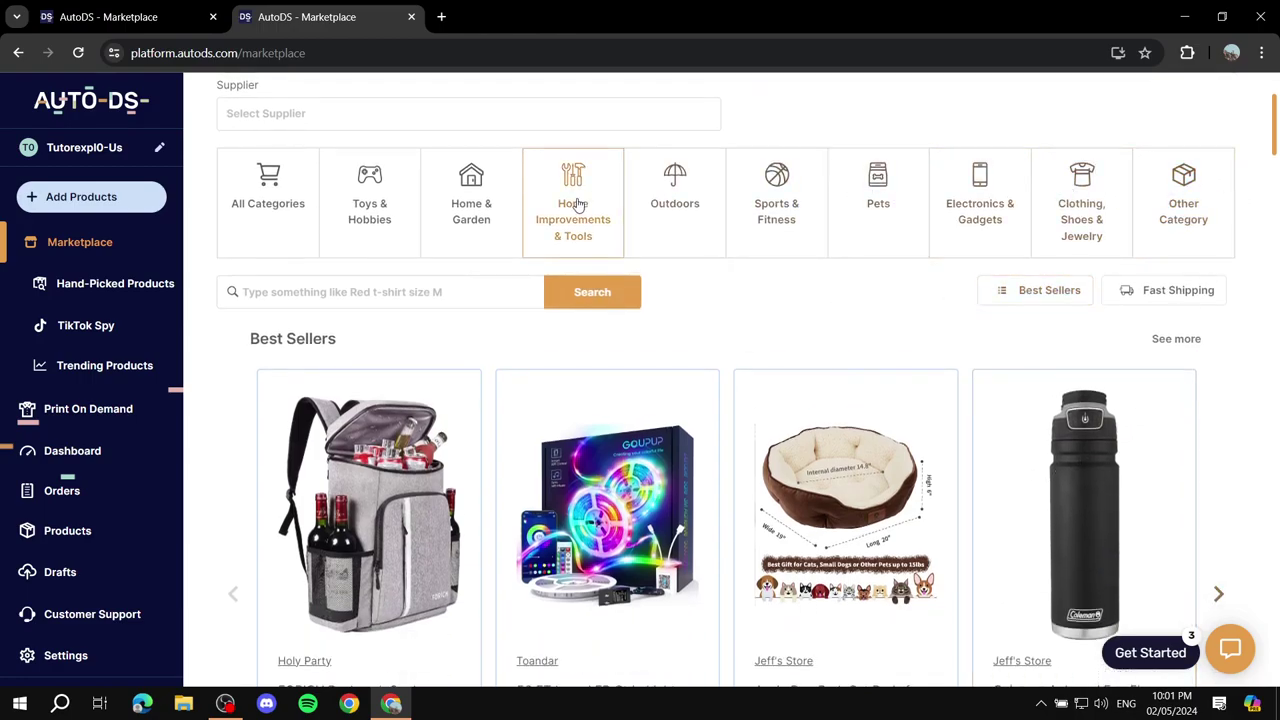
scroll(851, 300, down, 1)
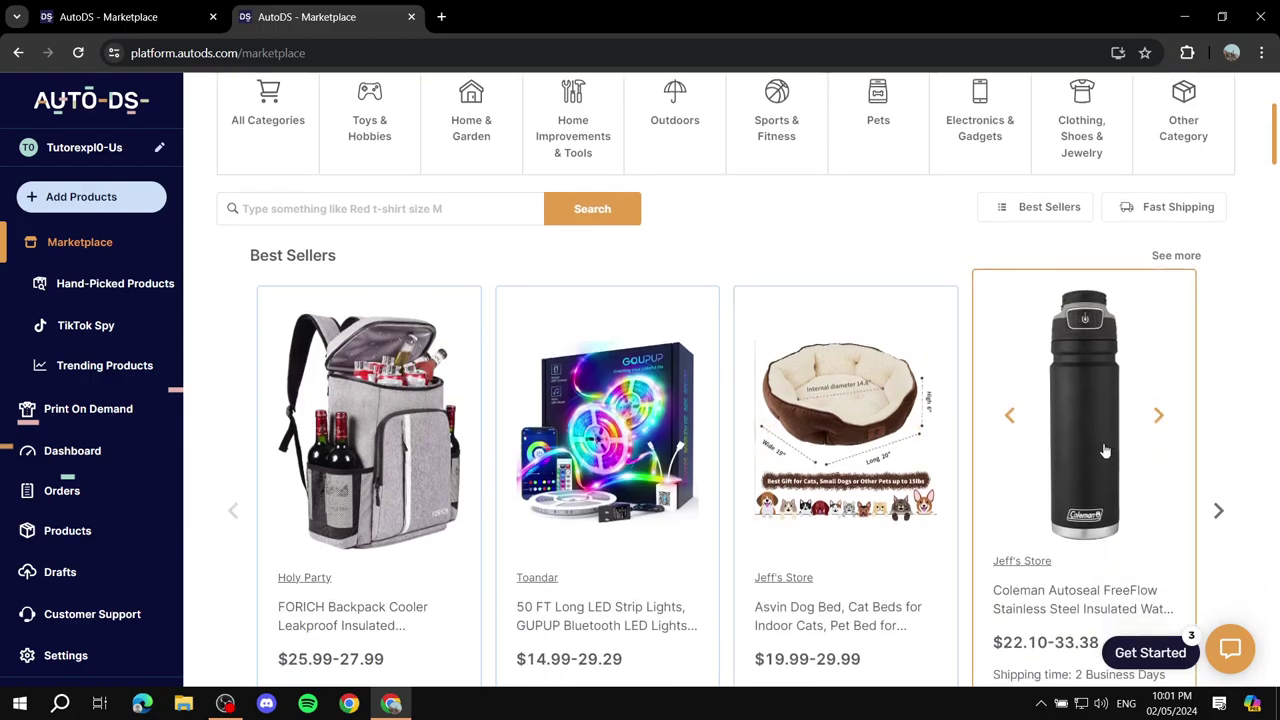
scroll(1105, 452, down, 1)
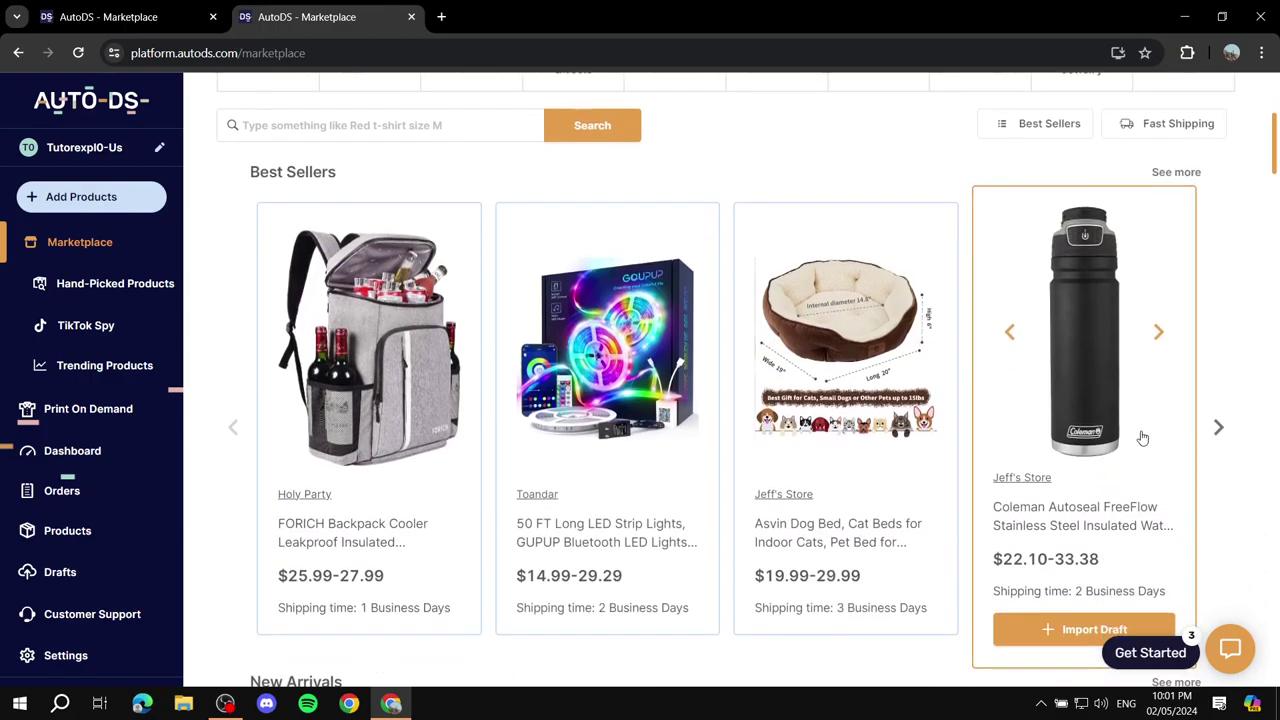
click(1088, 357)
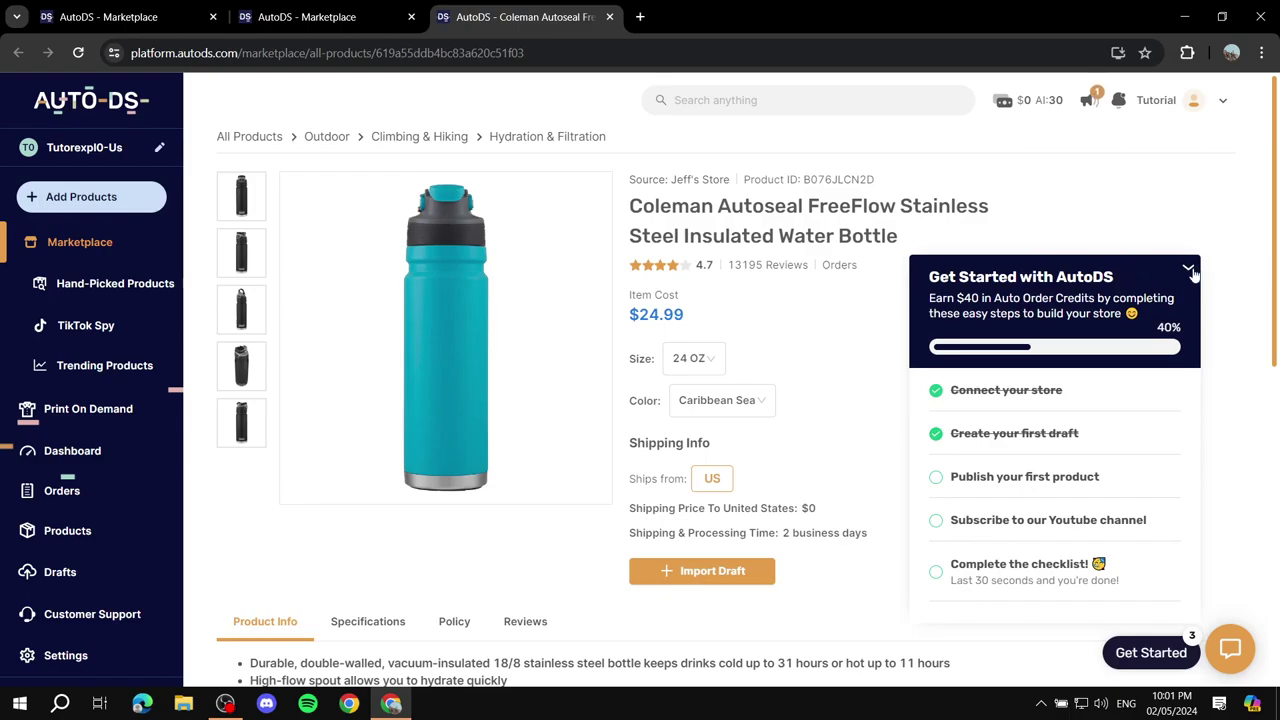
click(1191, 272)
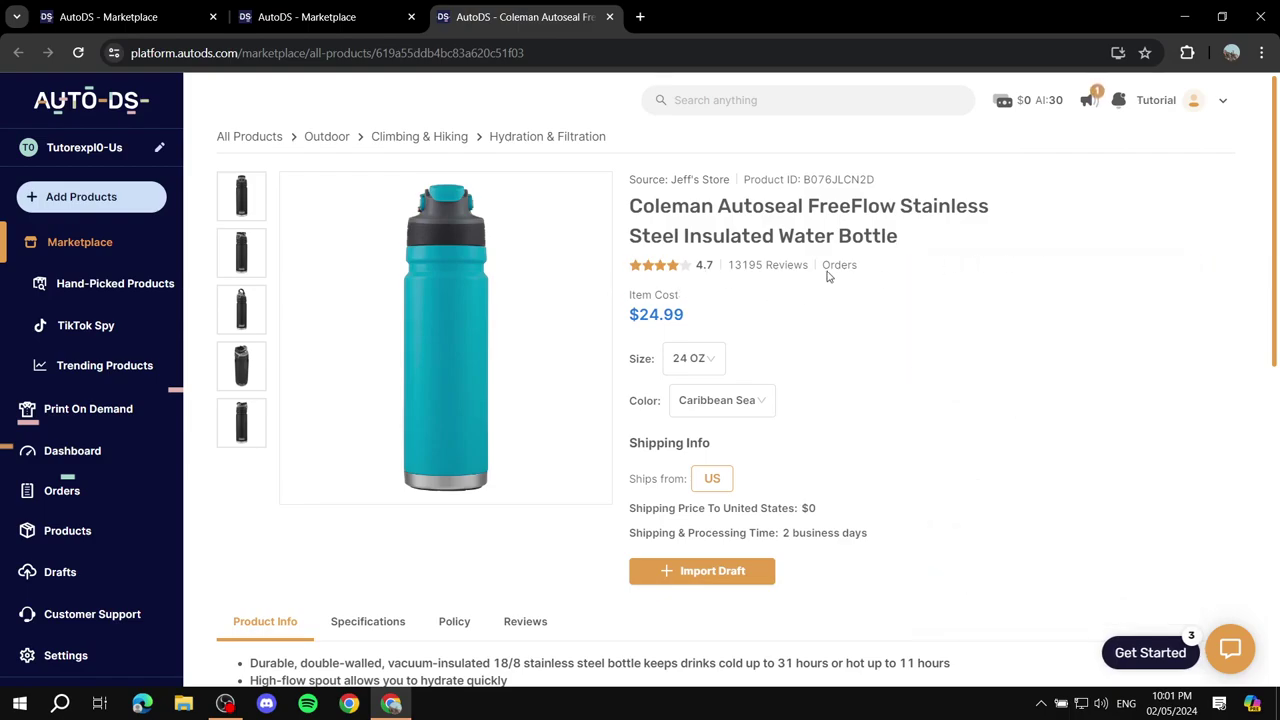
Step: Review the water bottle's item cost, its shipping price to the United States and its shipping and processing time
drag(626, 317, 700, 317)
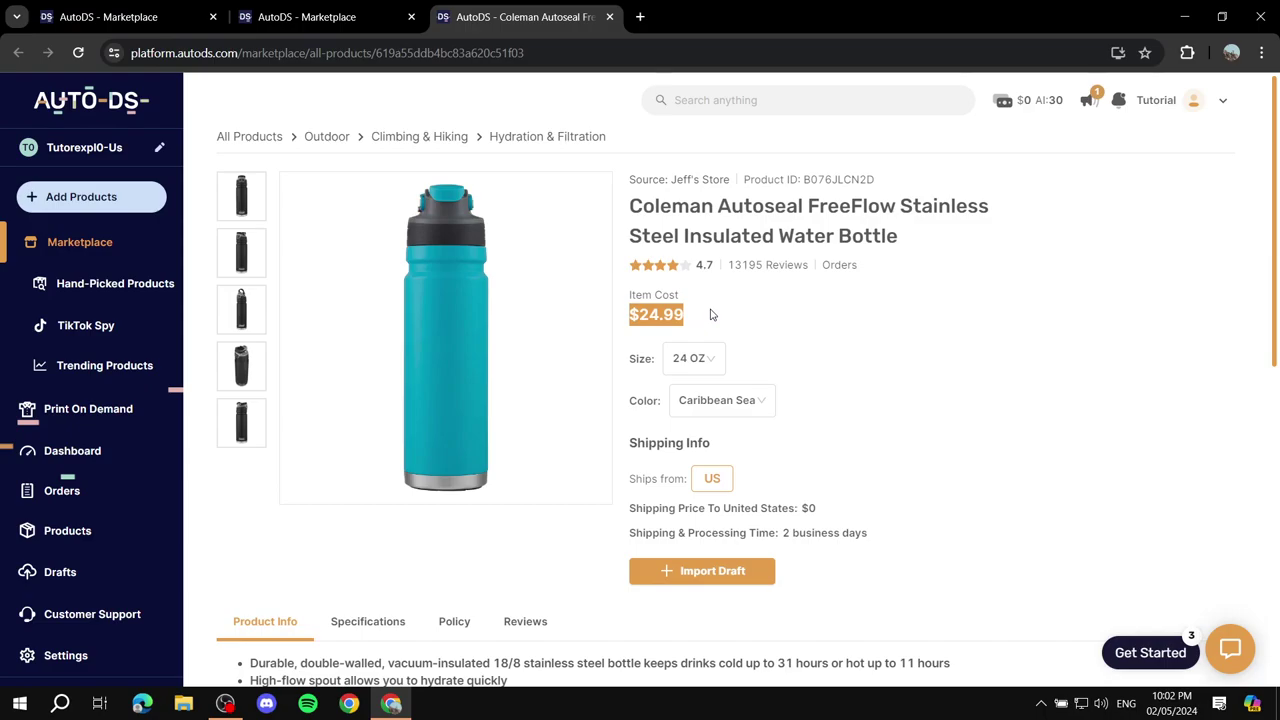
click(815, 311)
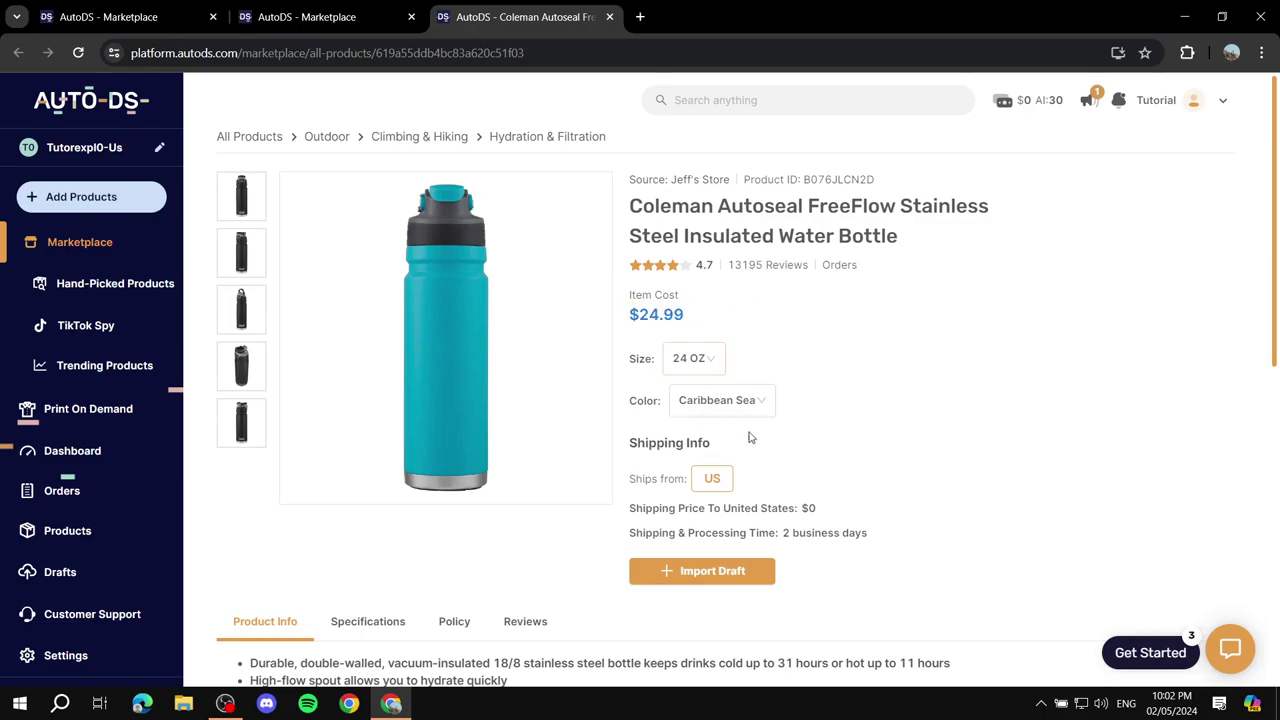
scroll(619, 457, down, 1)
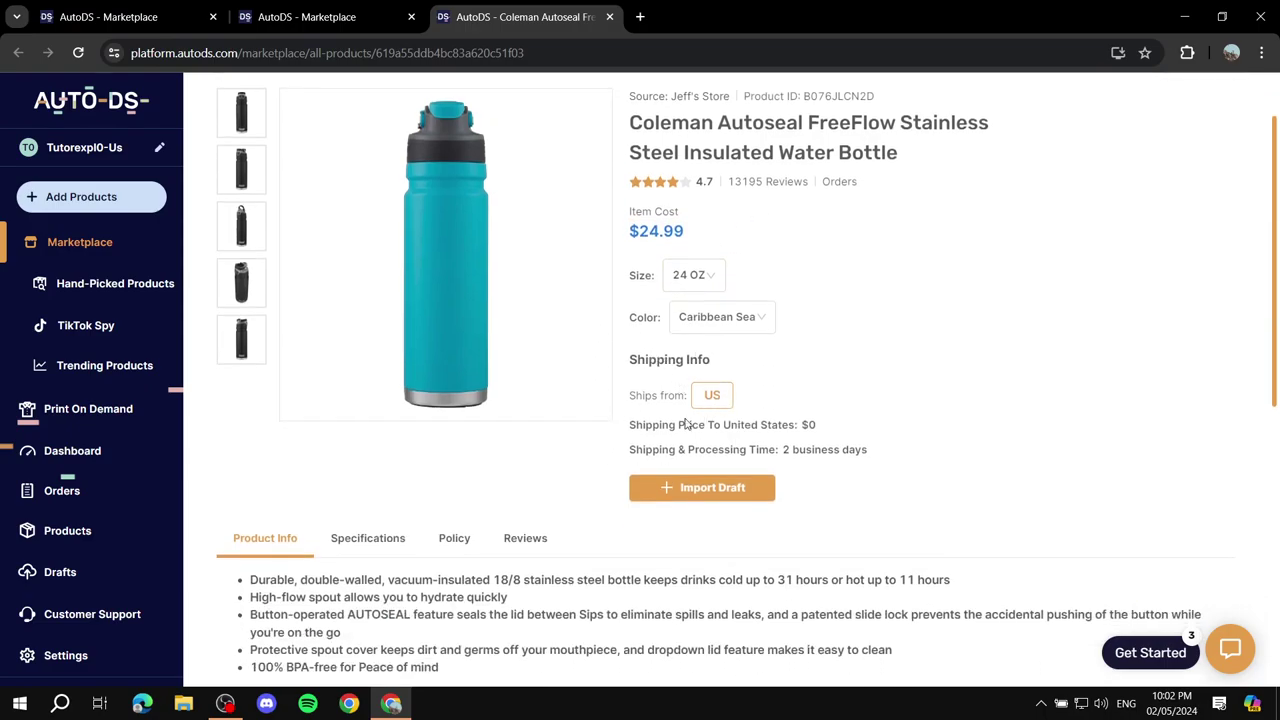
drag(628, 430, 845, 426)
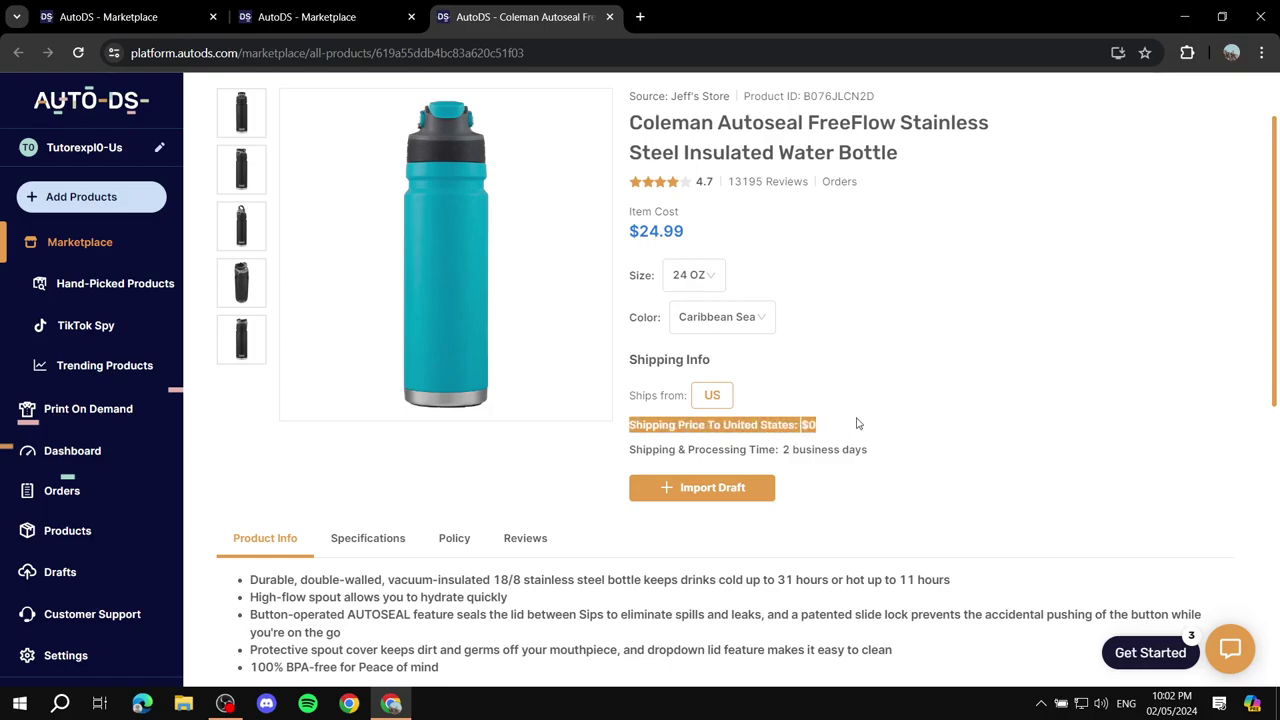
click(857, 424)
drag(628, 453, 914, 446)
click(918, 448)
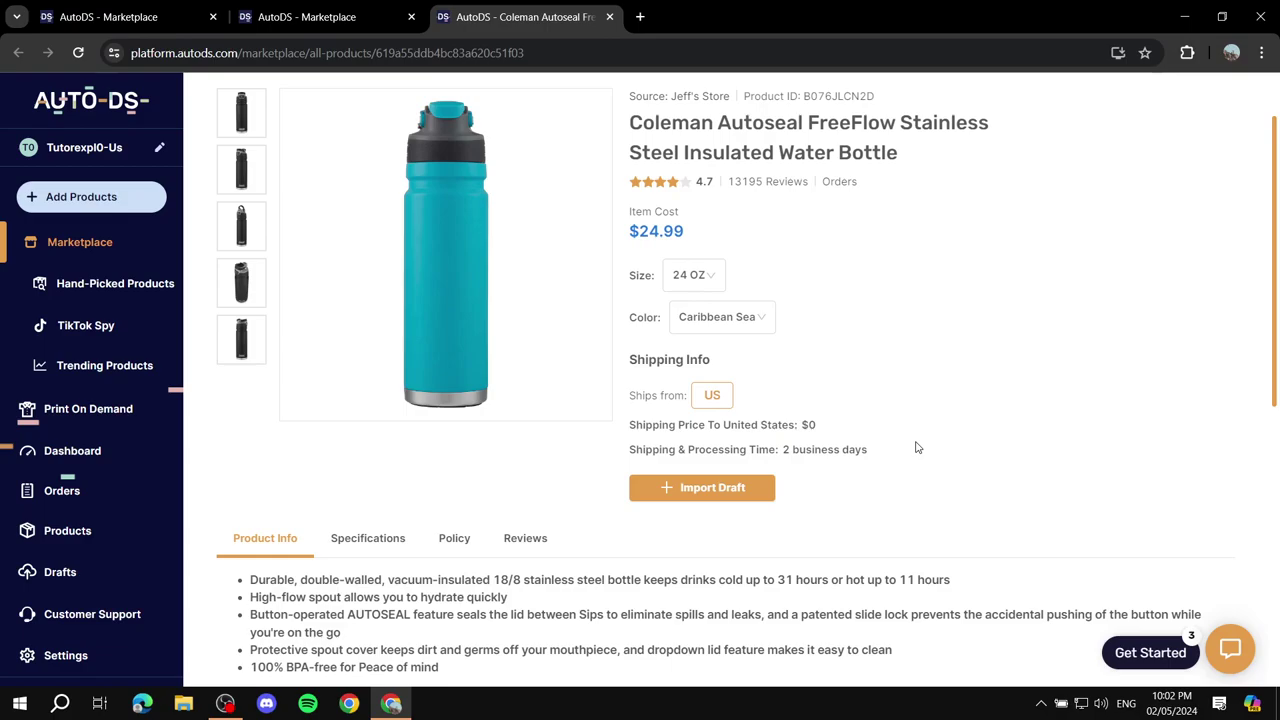
Step: Check the water bottle's specifications and return to its product information
scroll(375, 475, down, 1)
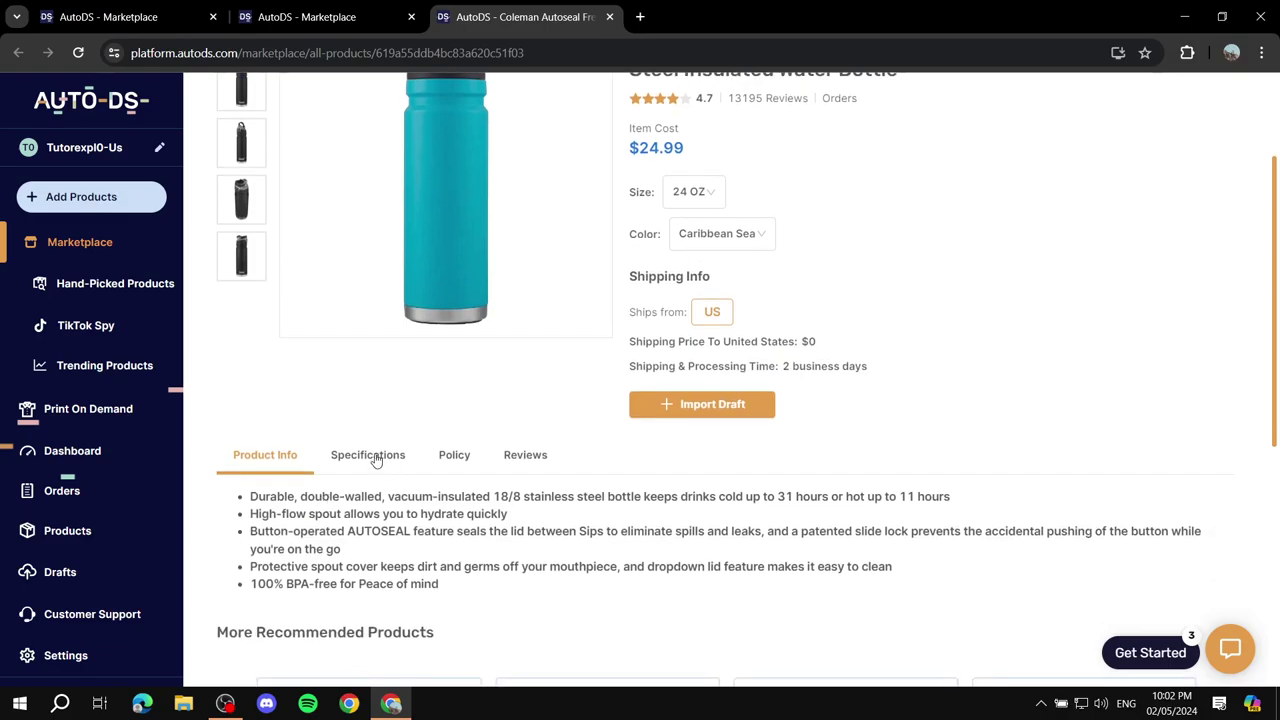
click(370, 455)
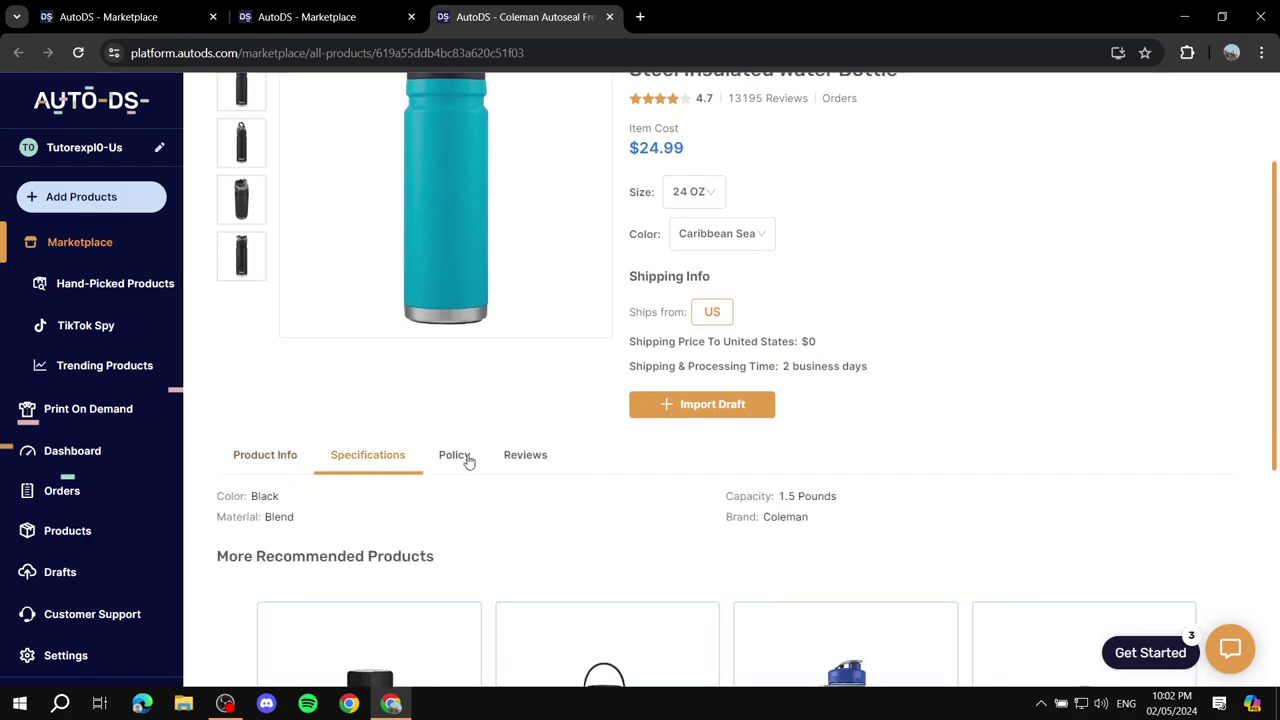
click(258, 458)
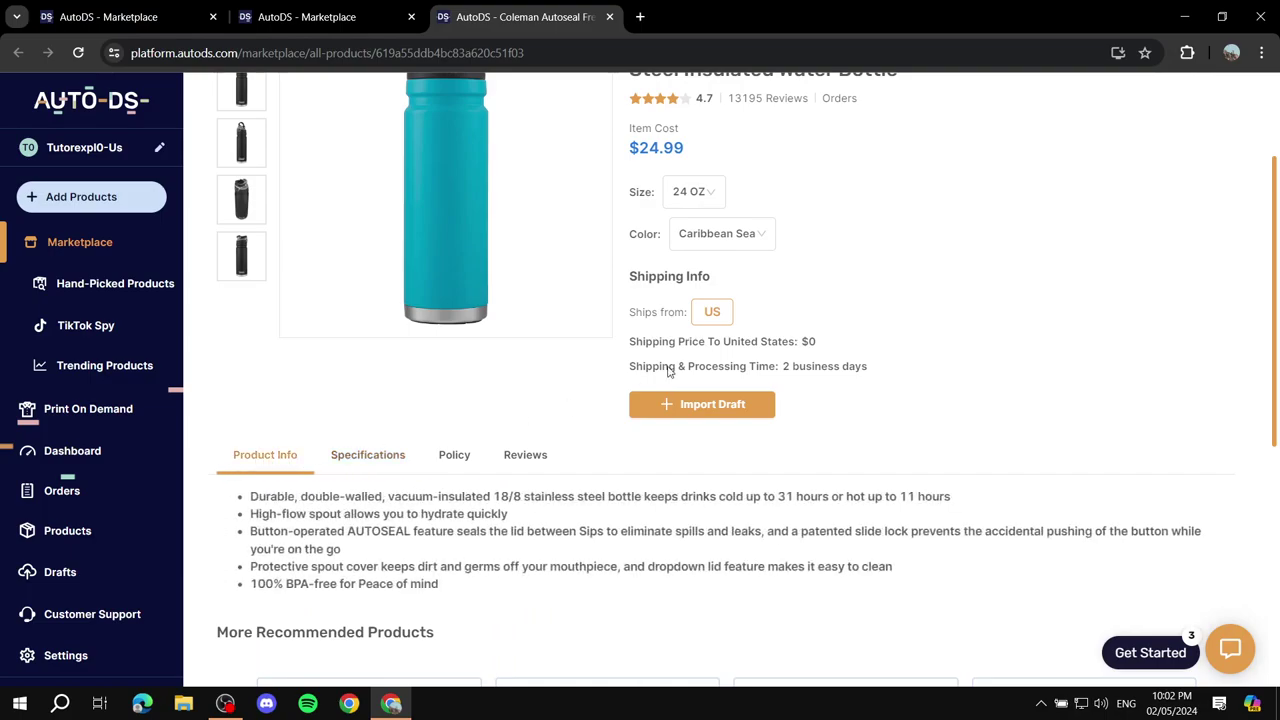
scroll(670, 371, up, 2)
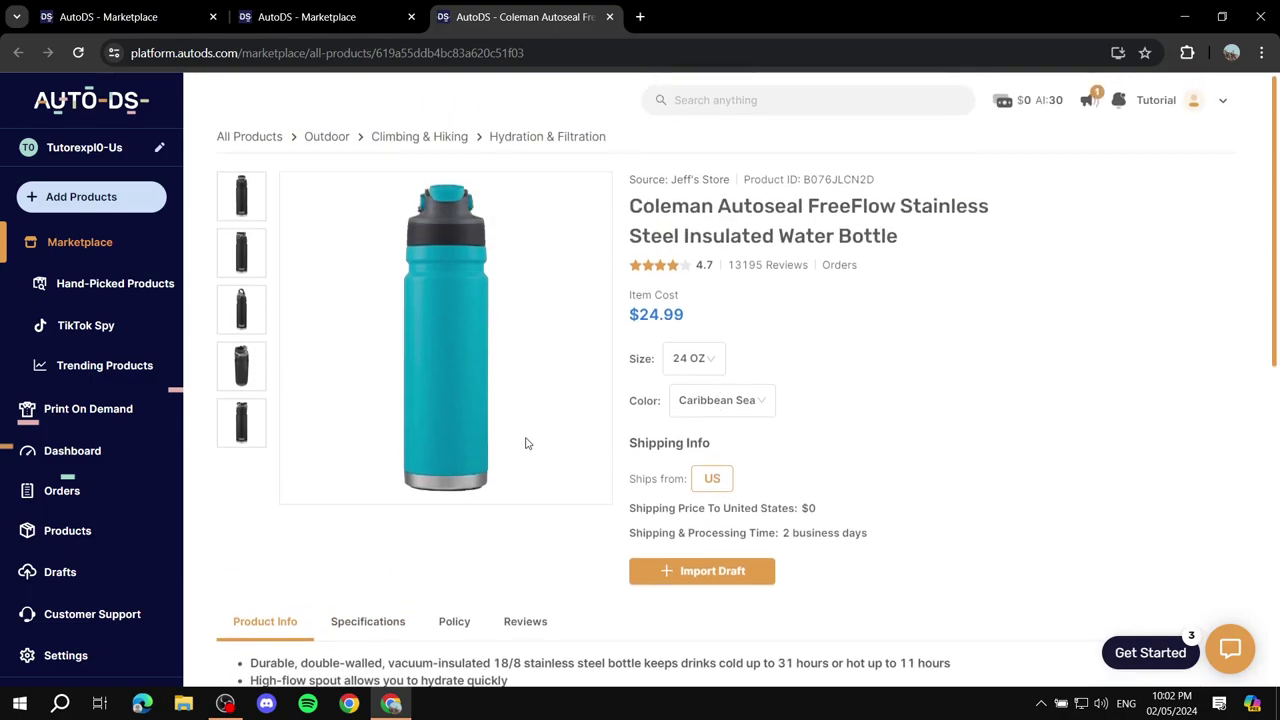
Step: Import the Coleman water bottle as a draft and dismiss the upload notices
click(725, 580)
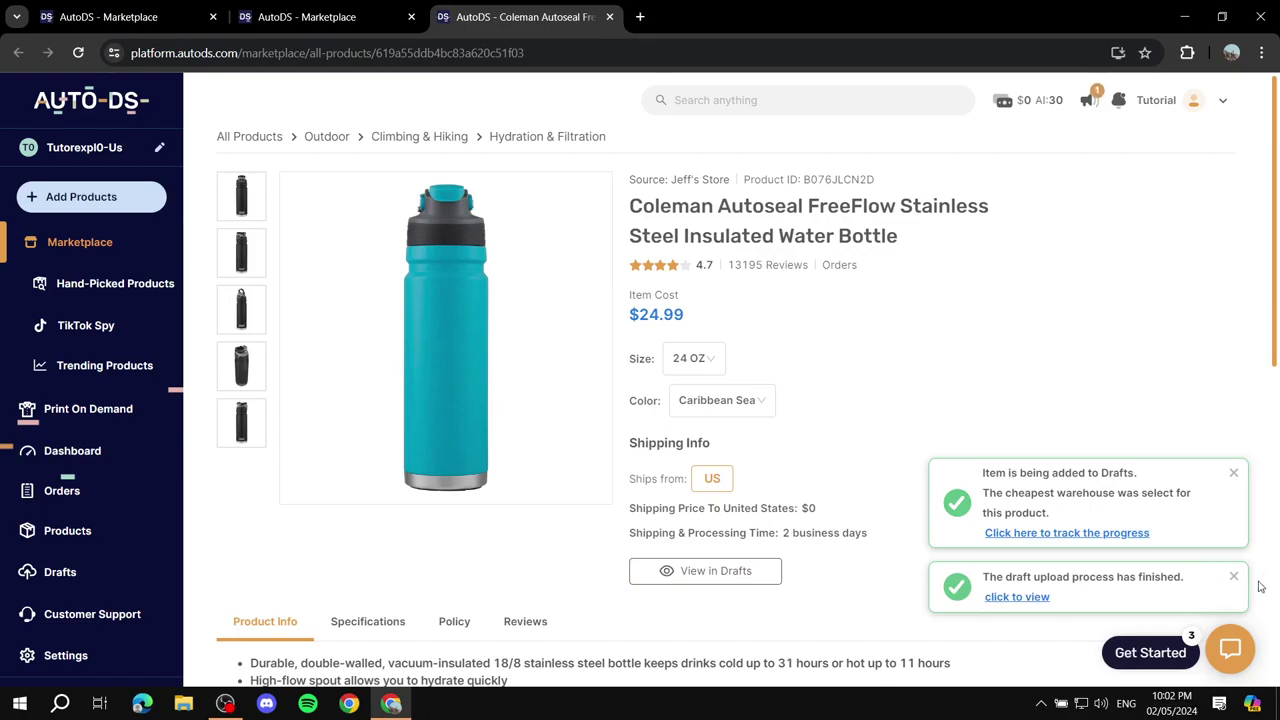
click(1234, 579)
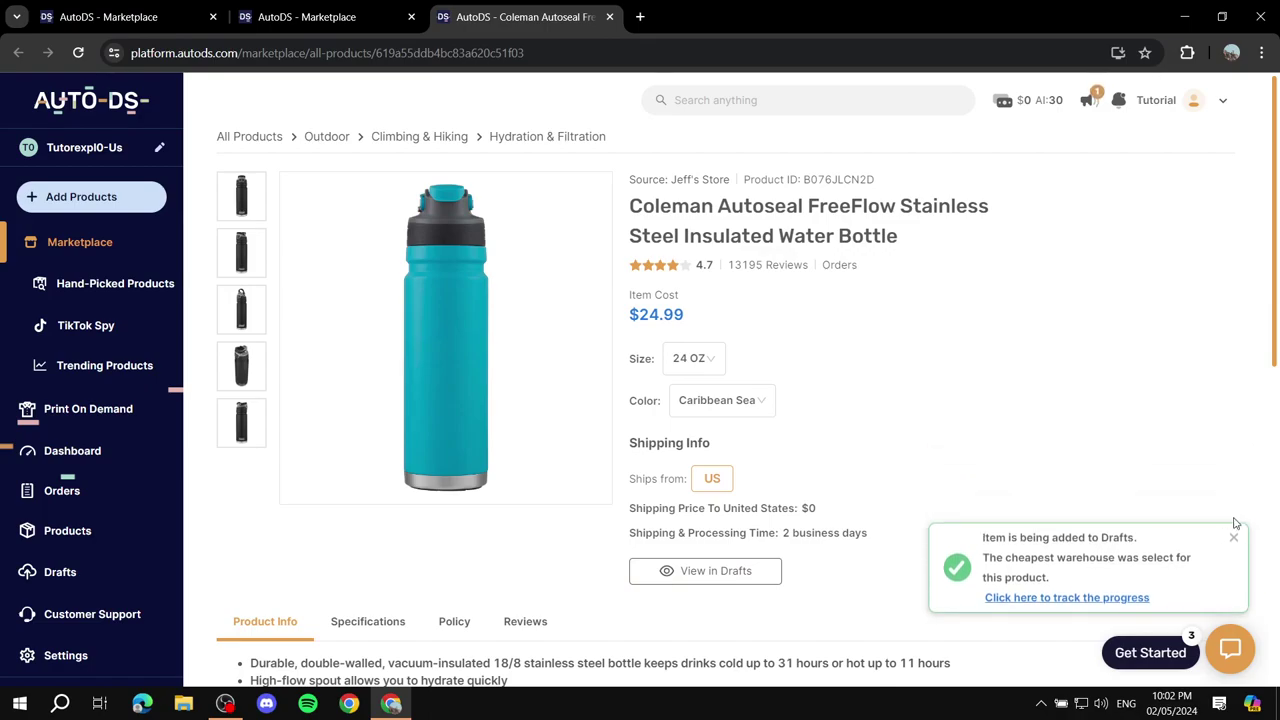
click(1233, 539)
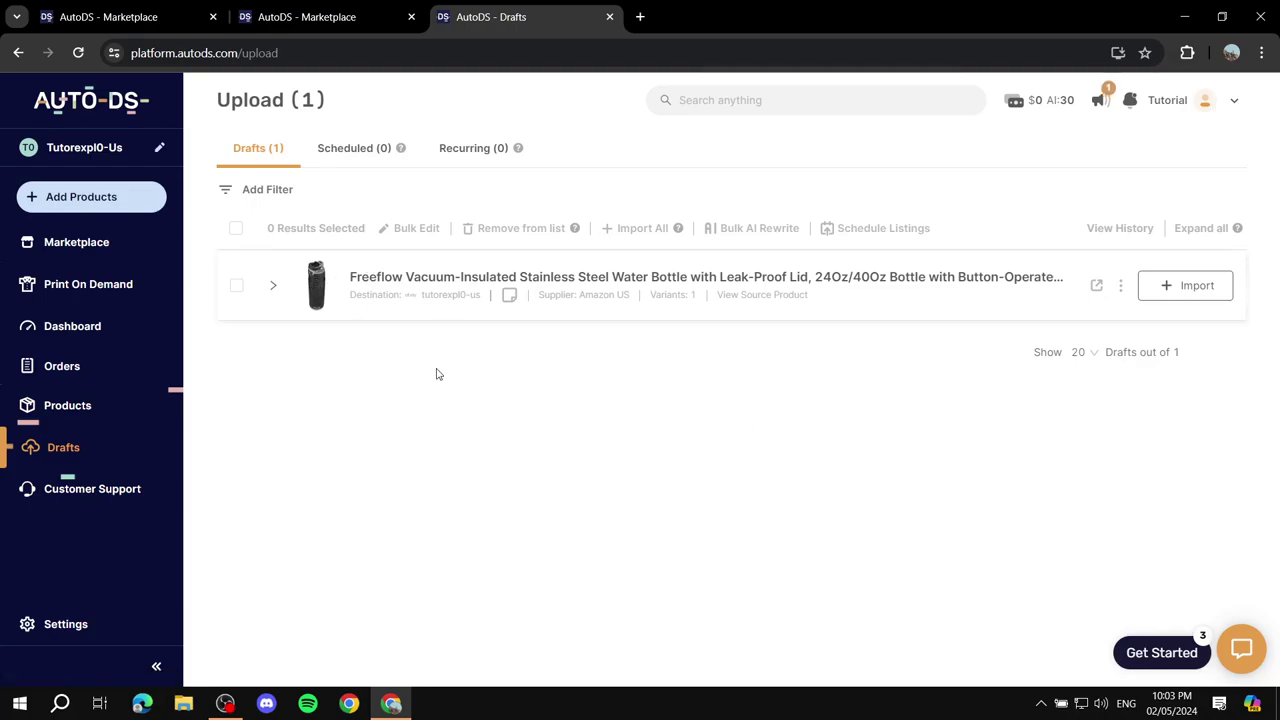
Step: Expand the water bottle in the drafts list and replace its product title with "Something else"
click(318, 290)
scroll(360, 320, down, 1)
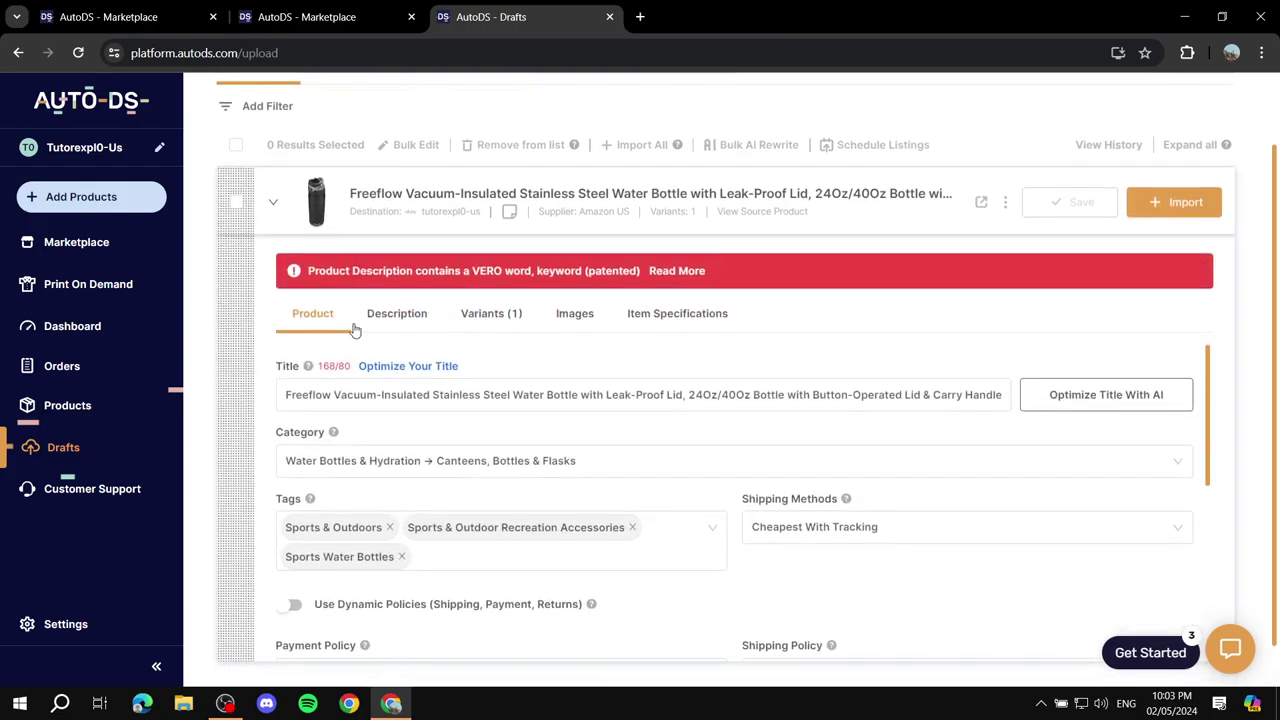
scroll(514, 306, down, 1)
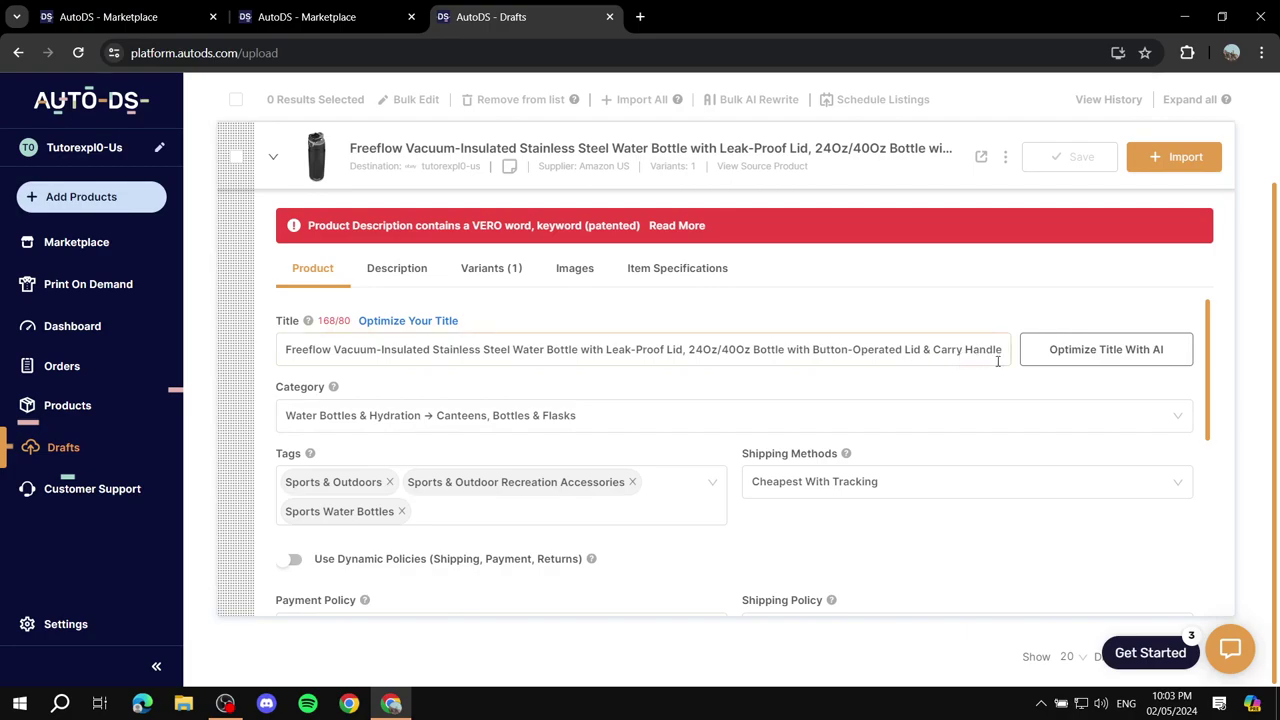
drag(1003, 353, 288, 350)
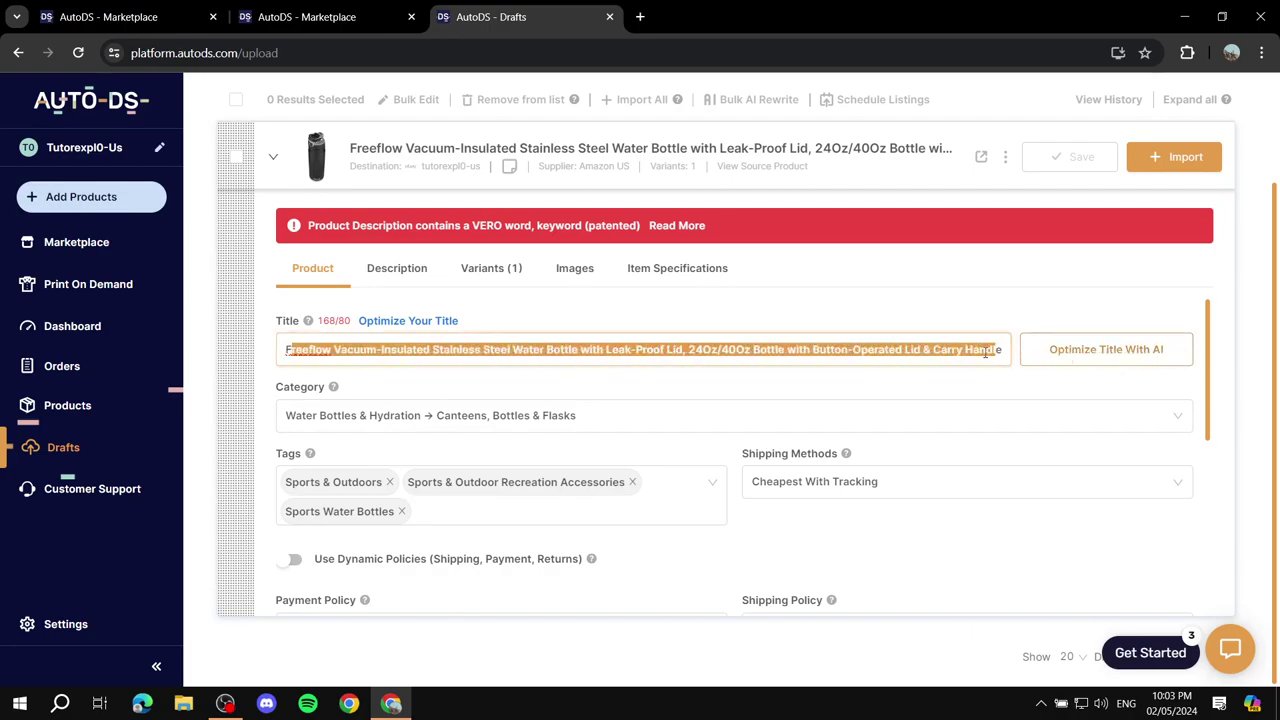
key(BackSpace)
key(BackSpace)
drag(948, 351, 713, 272)
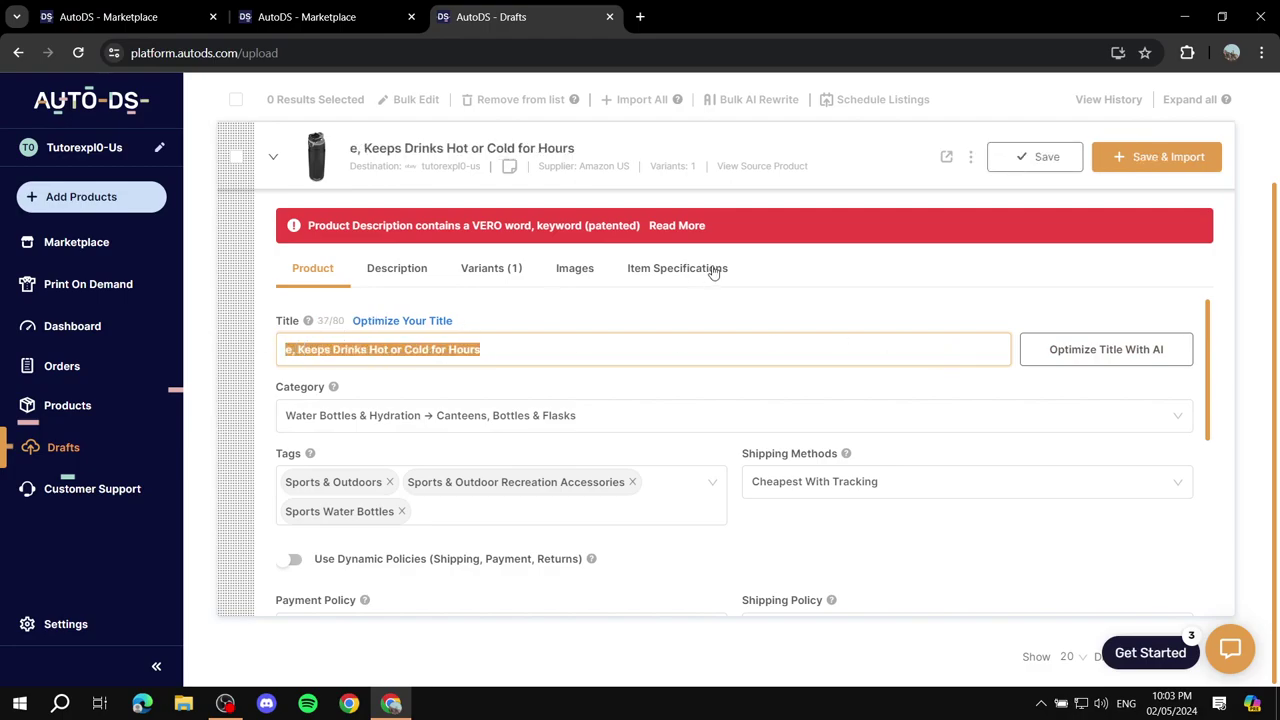
key(BackSpace)
text(Something else)
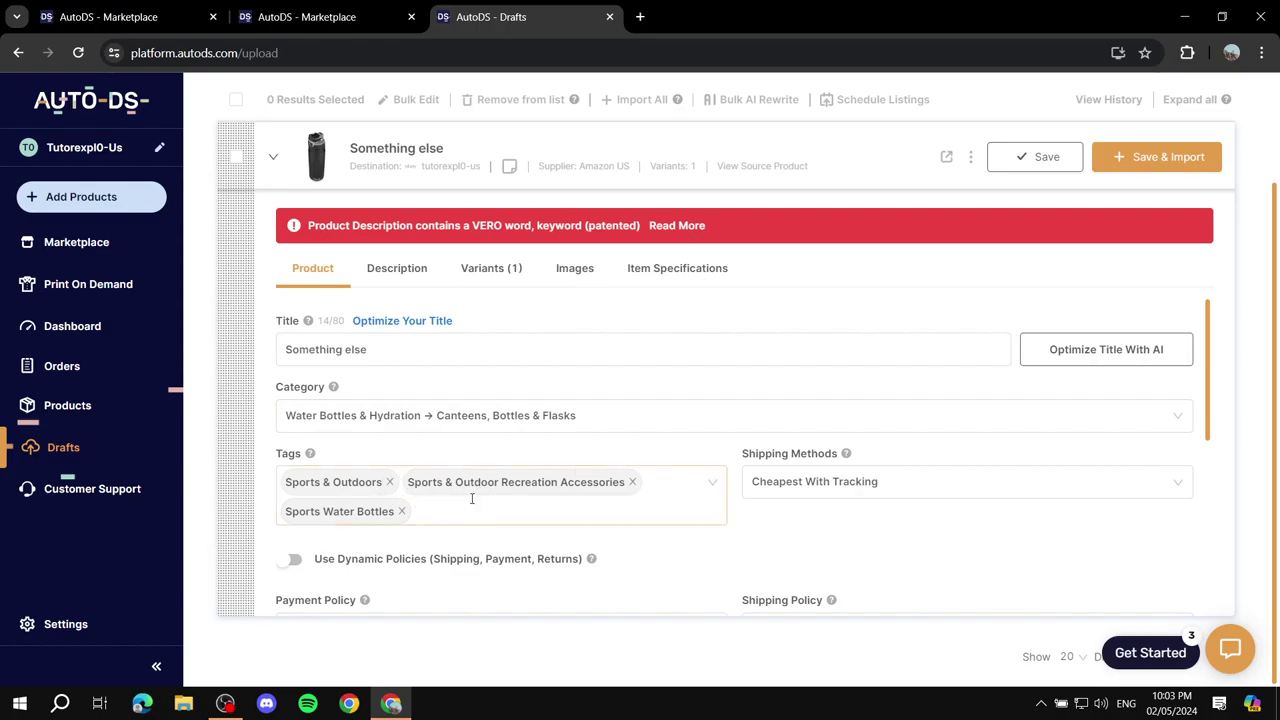
Step: Examine the draft's shipping method choices and its payment, shipping and return policy fields, keeping Cheapest With Tracking
click(935, 492)
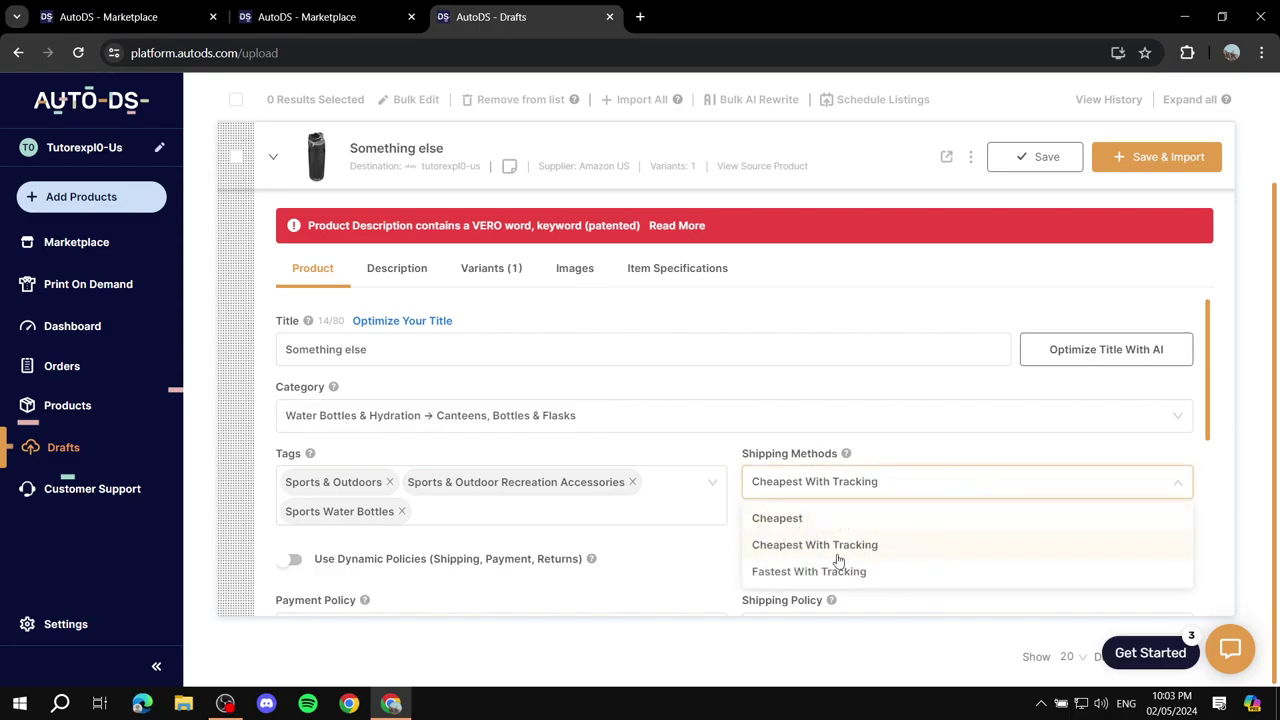
click(912, 485)
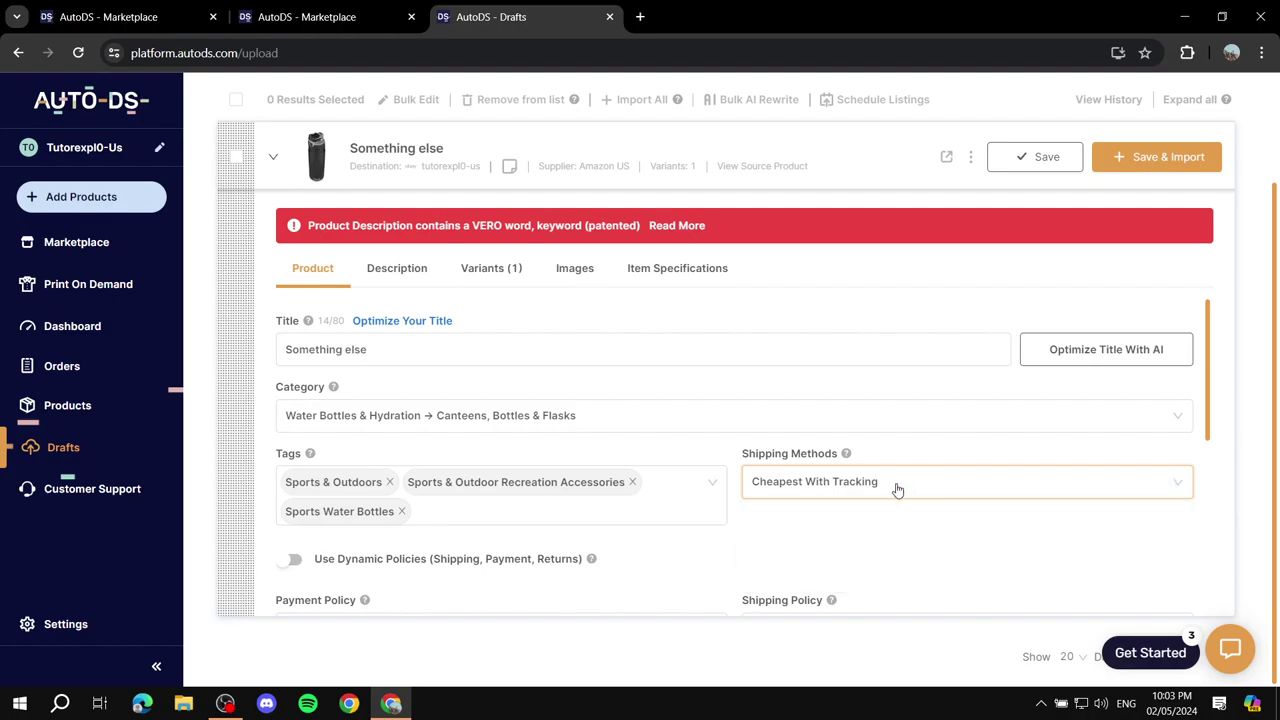
scroll(491, 520, down, 2)
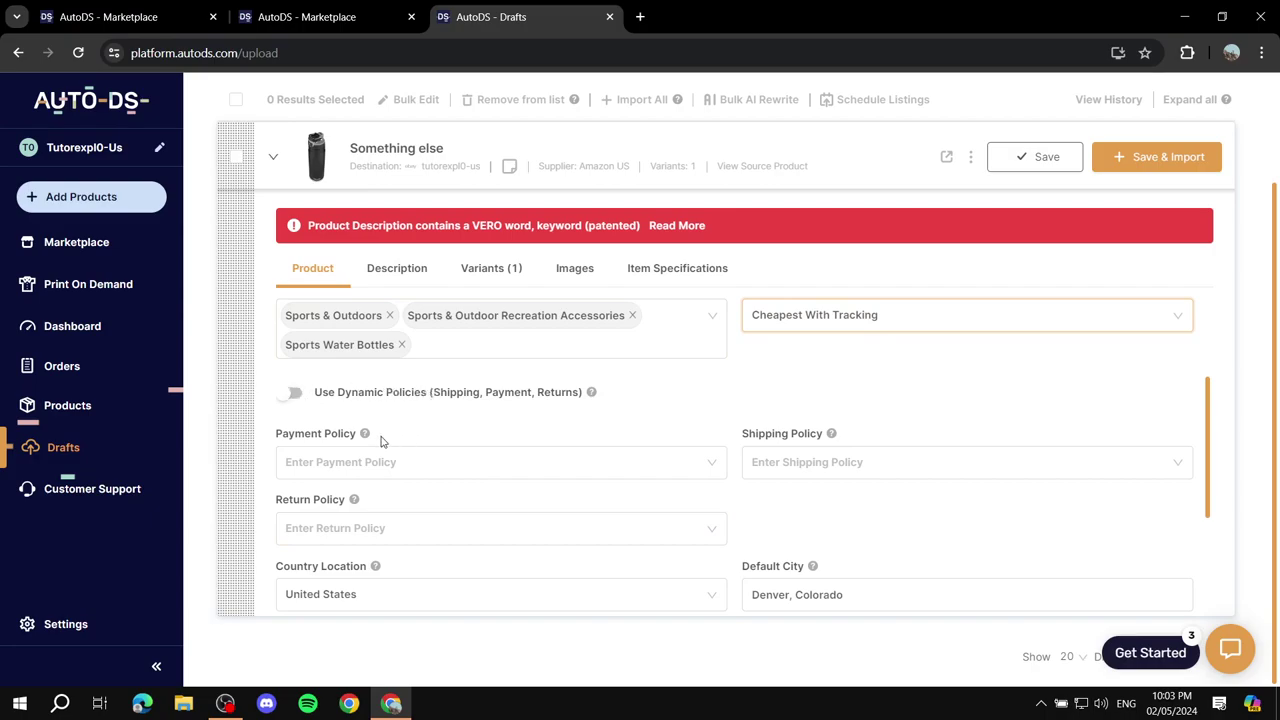
scroll(905, 465, down, 2)
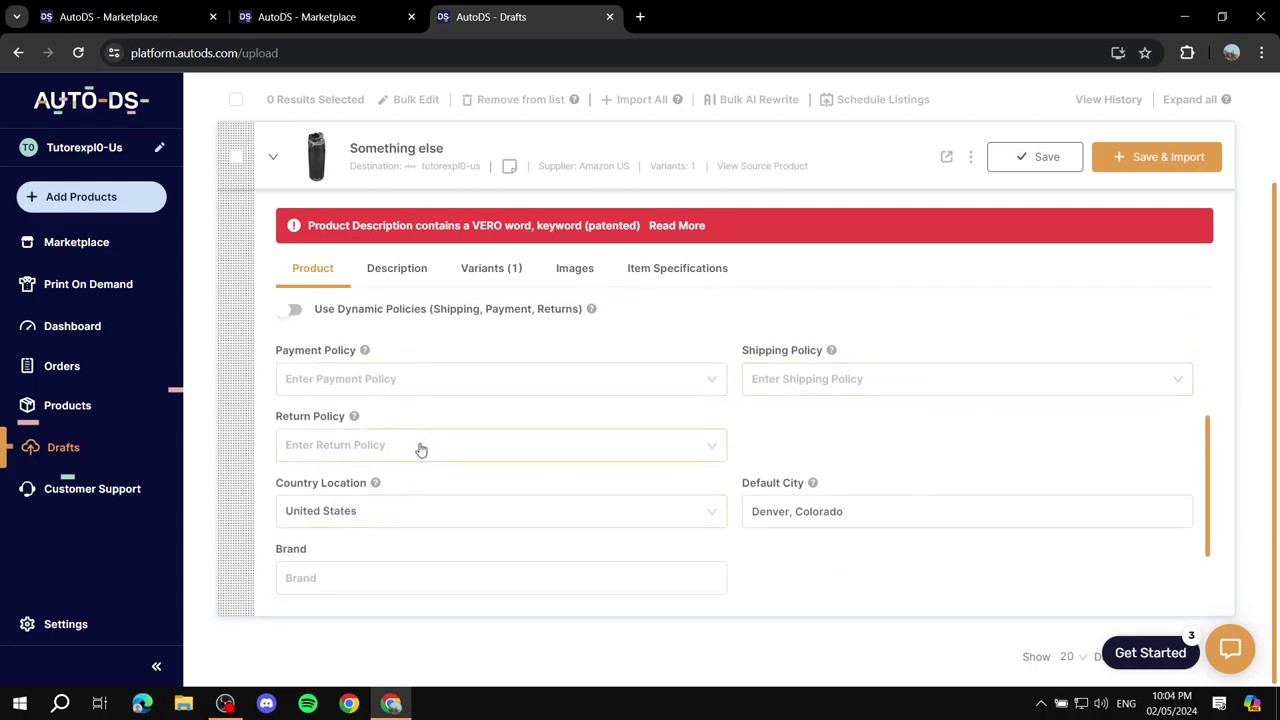
click(356, 456)
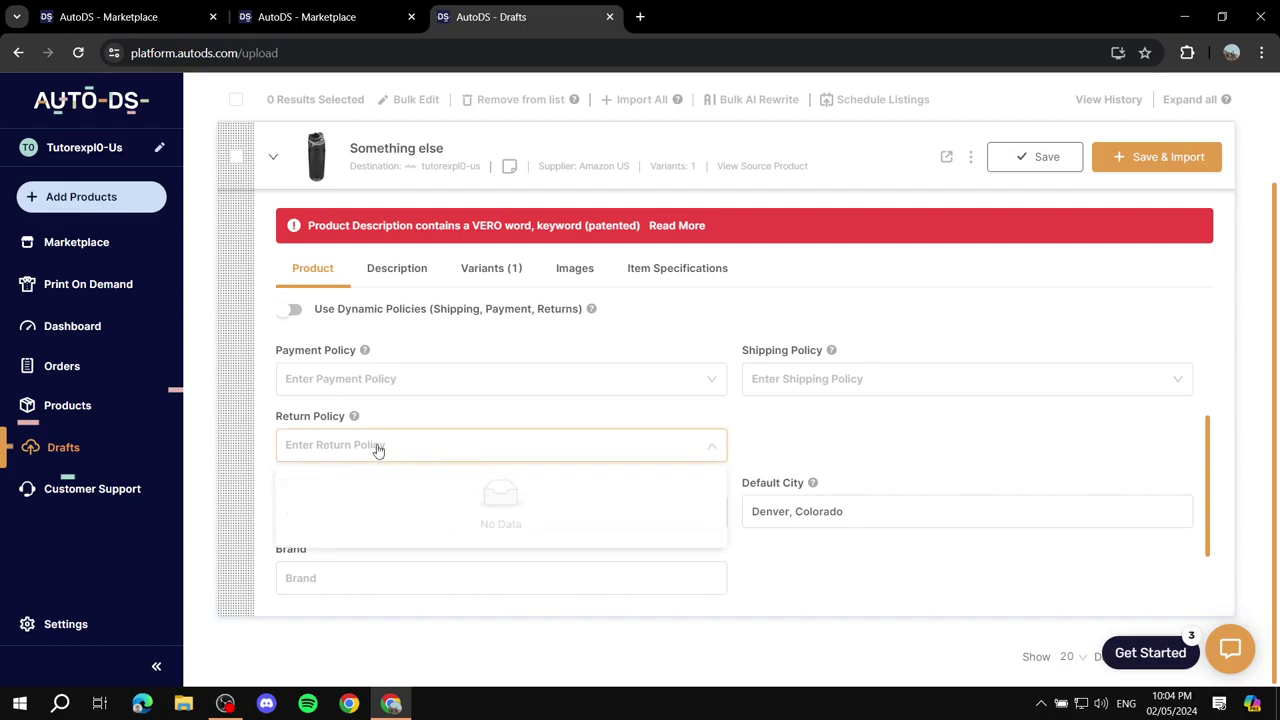
click(405, 446)
scroll(474, 489, down, 1)
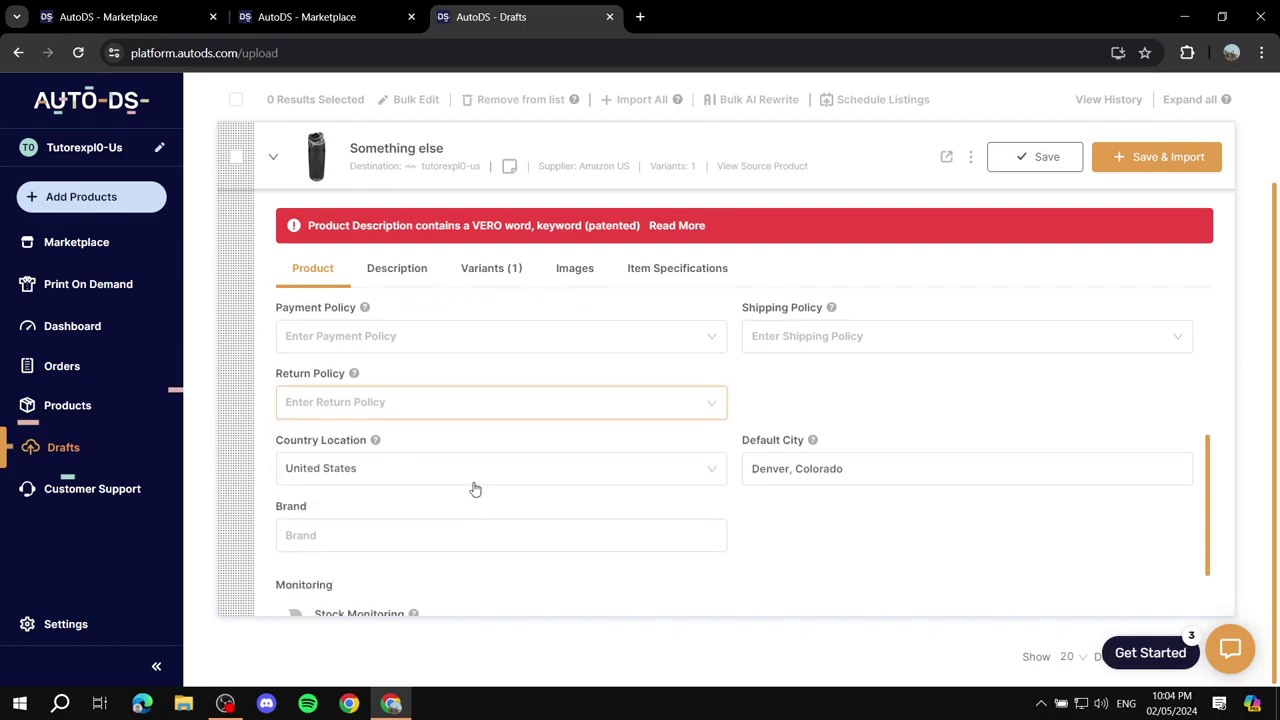
Step: Open the product description of the "Something else" draft
scroll(609, 451, up, 1)
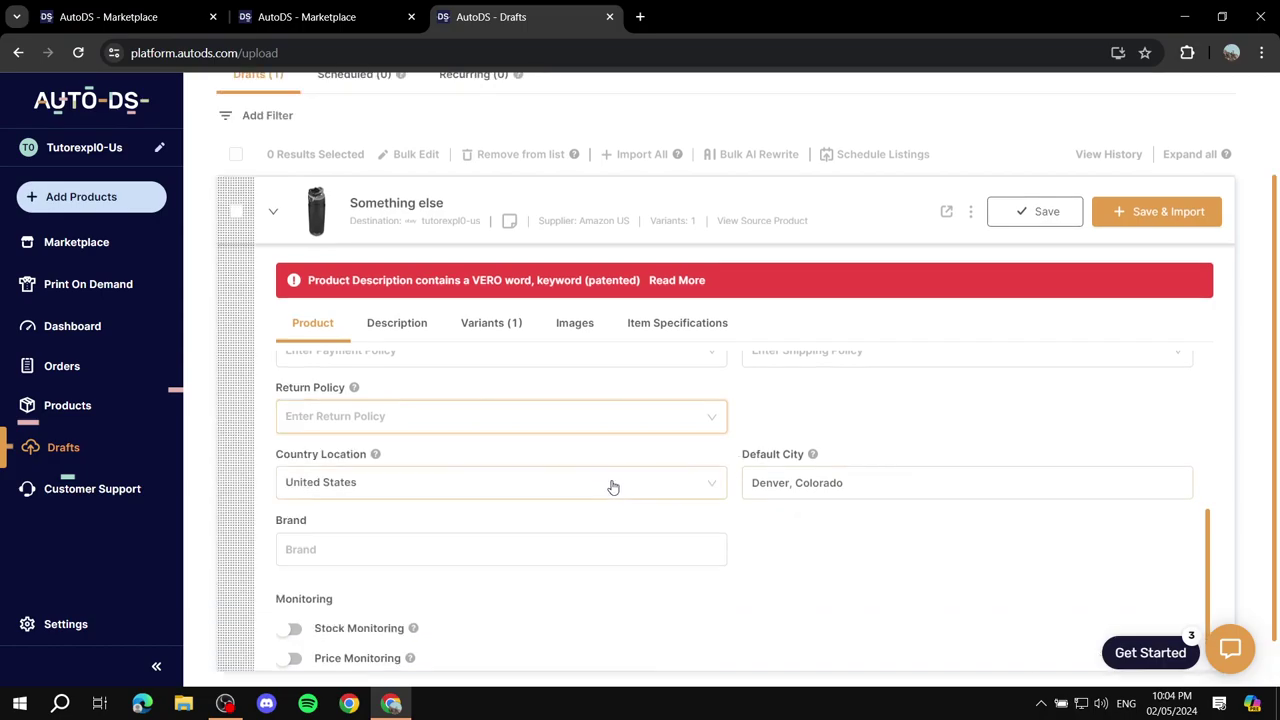
scroll(611, 486, up, 3)
scroll(517, 489, up, 1)
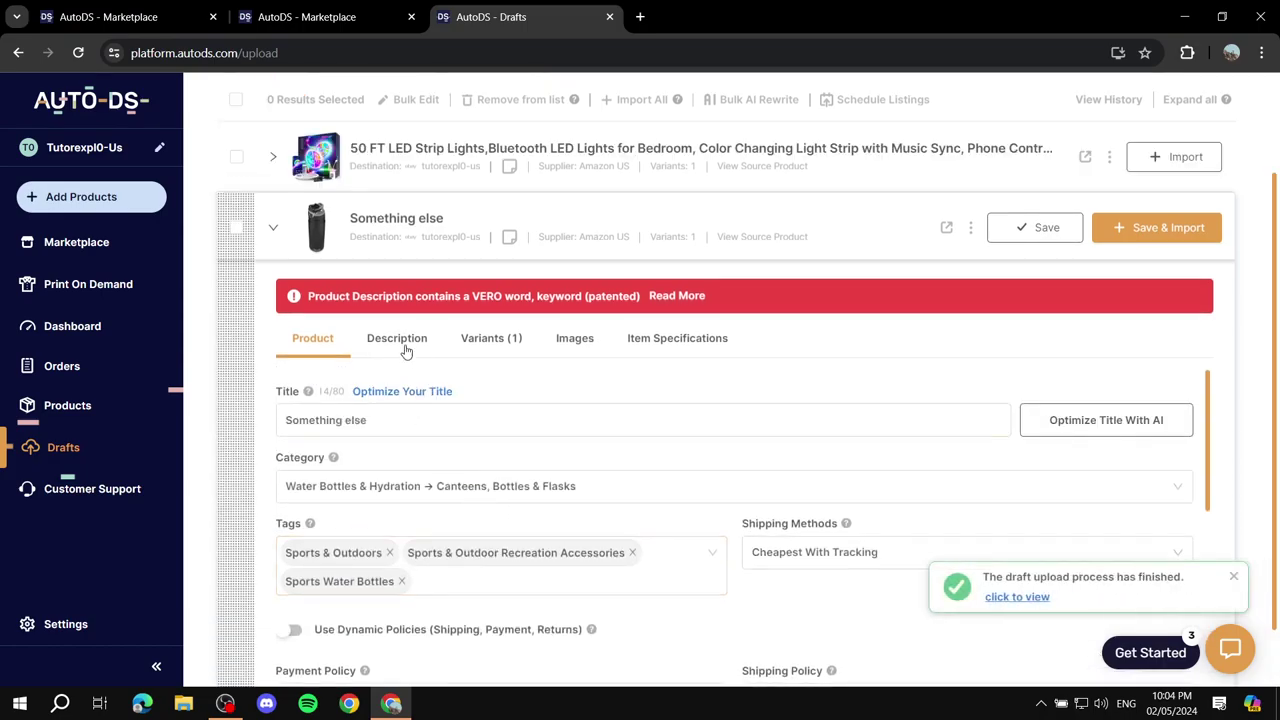
click(400, 340)
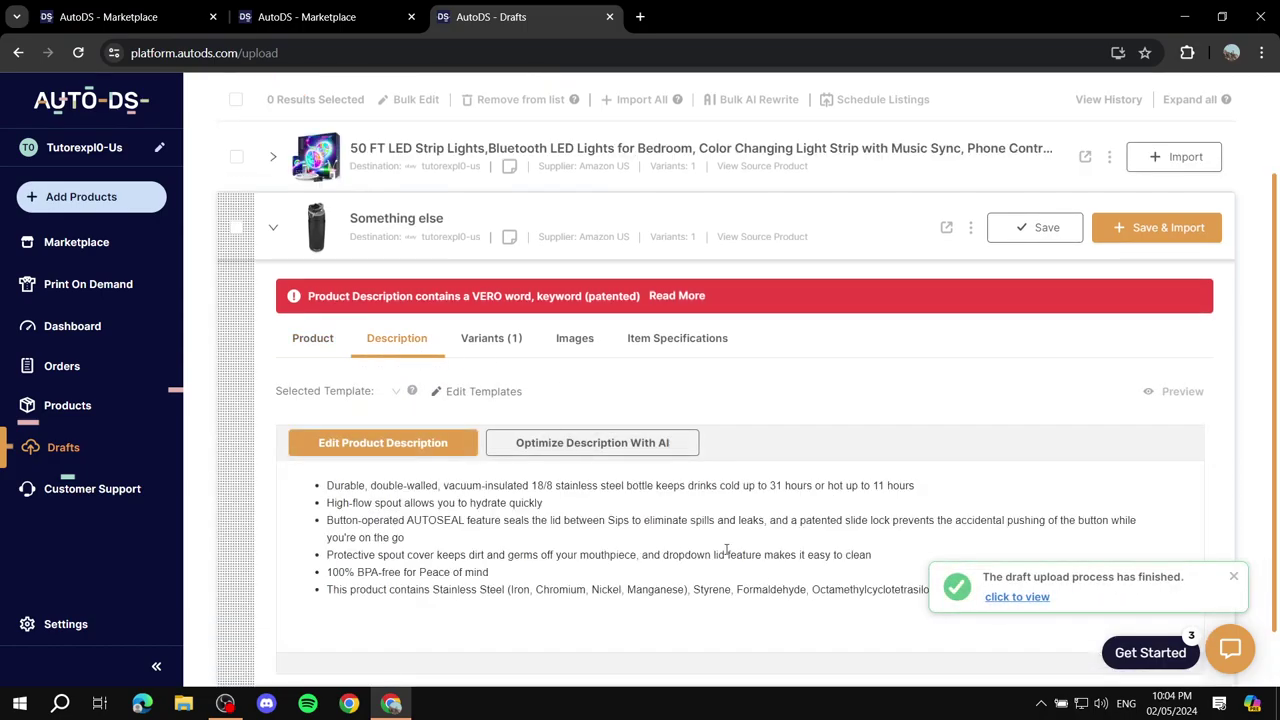
Step: Dismiss the upload notice and examine the pricing settings of the "Something else" draft's black 24 Oz variant, leaving them unchanged
click(1236, 580)
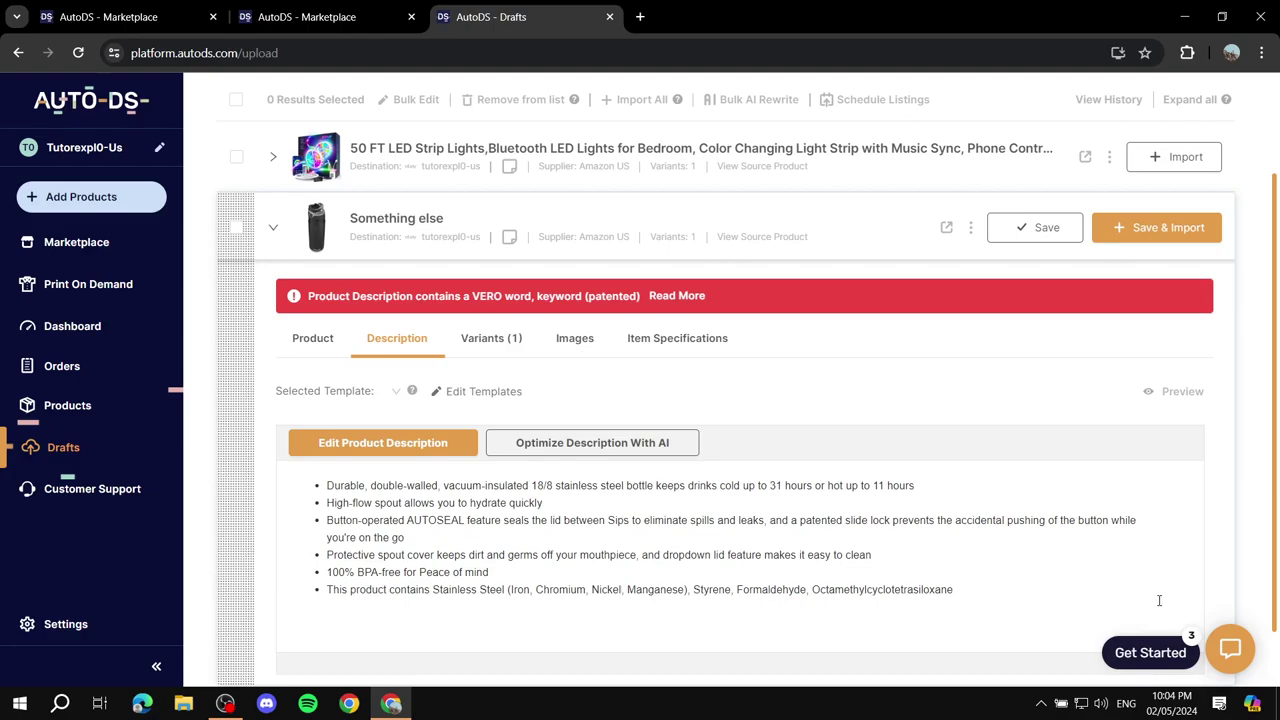
click(486, 337)
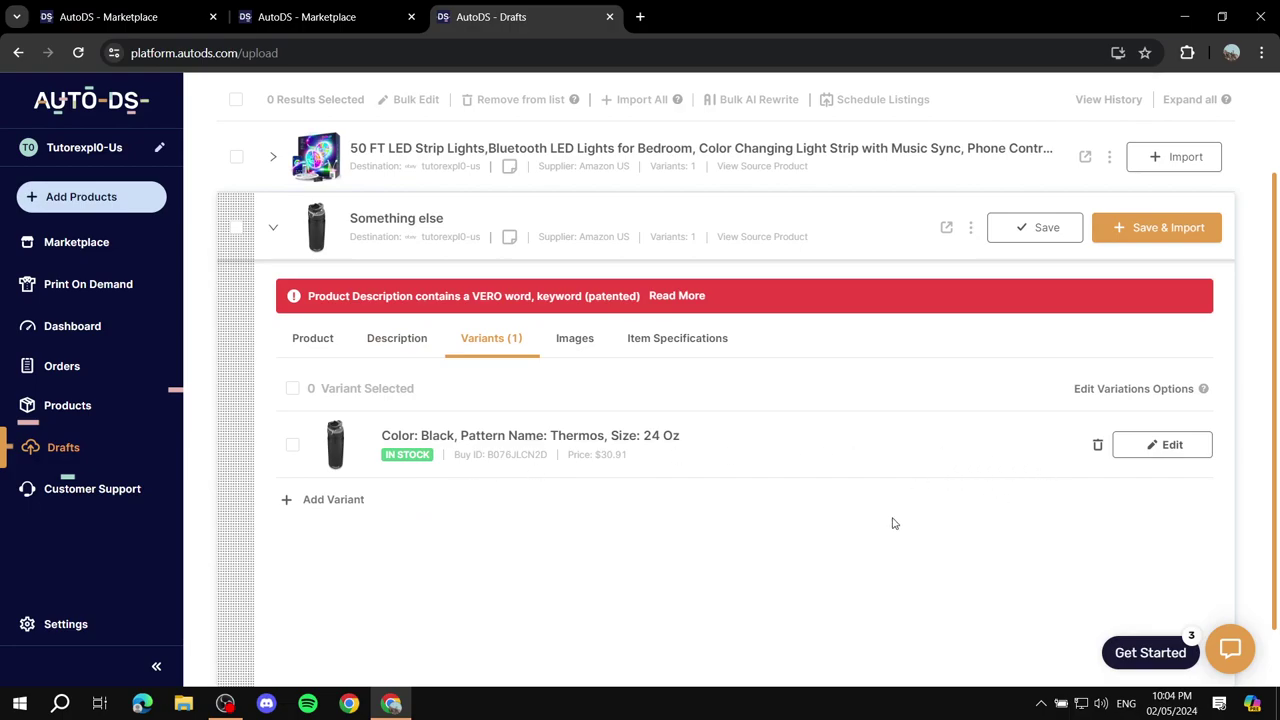
click(1165, 447)
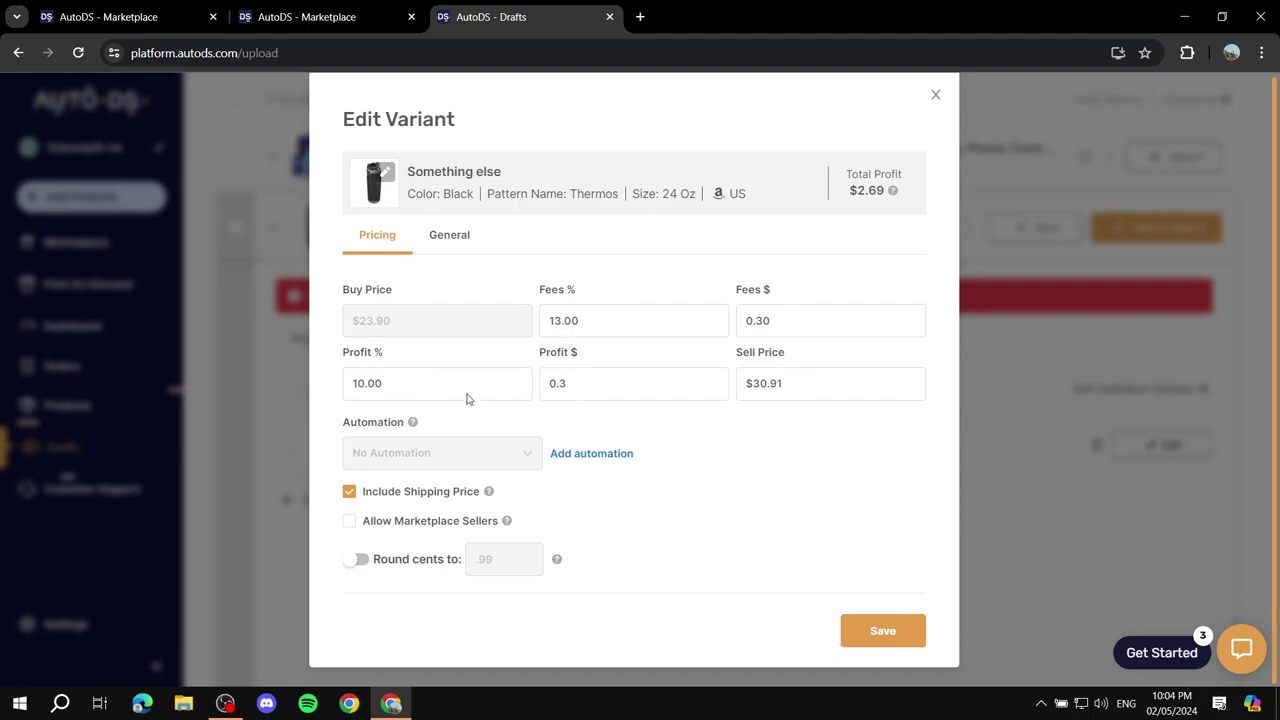
click(935, 95)
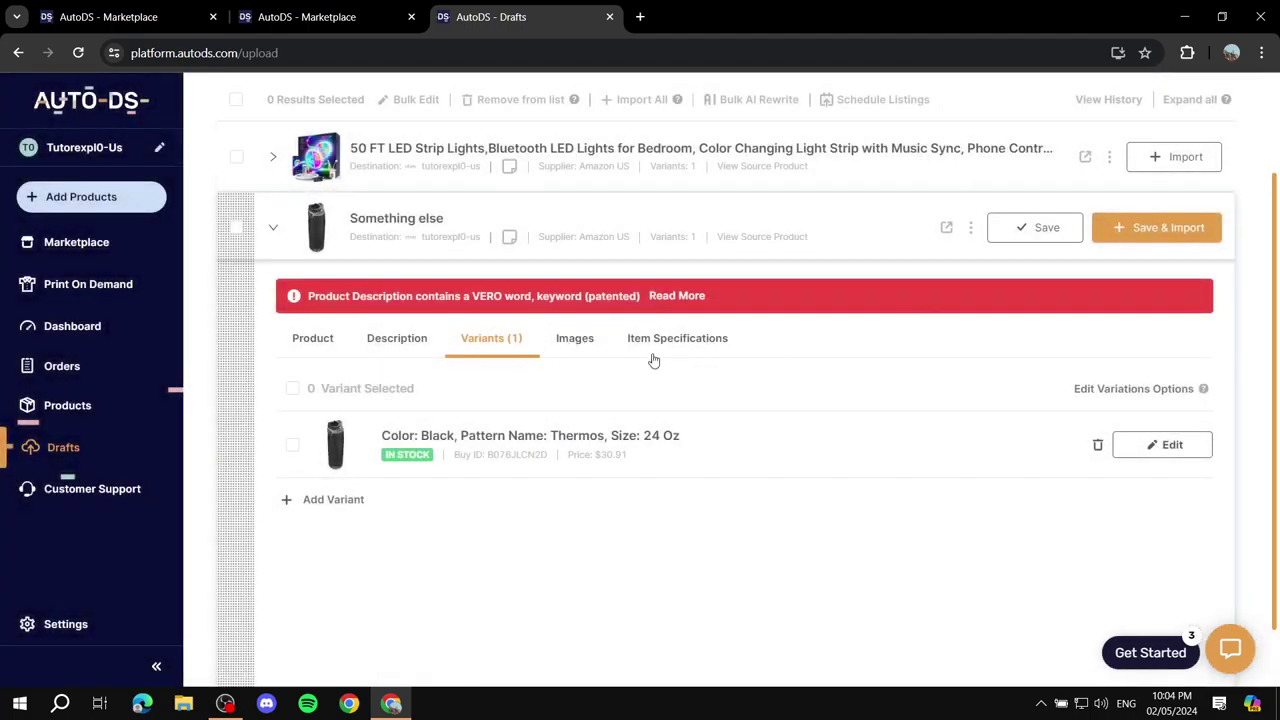
Step: Set the third bottle photo as the main image of the "Something else" draft and collapse the draft
click(594, 340)
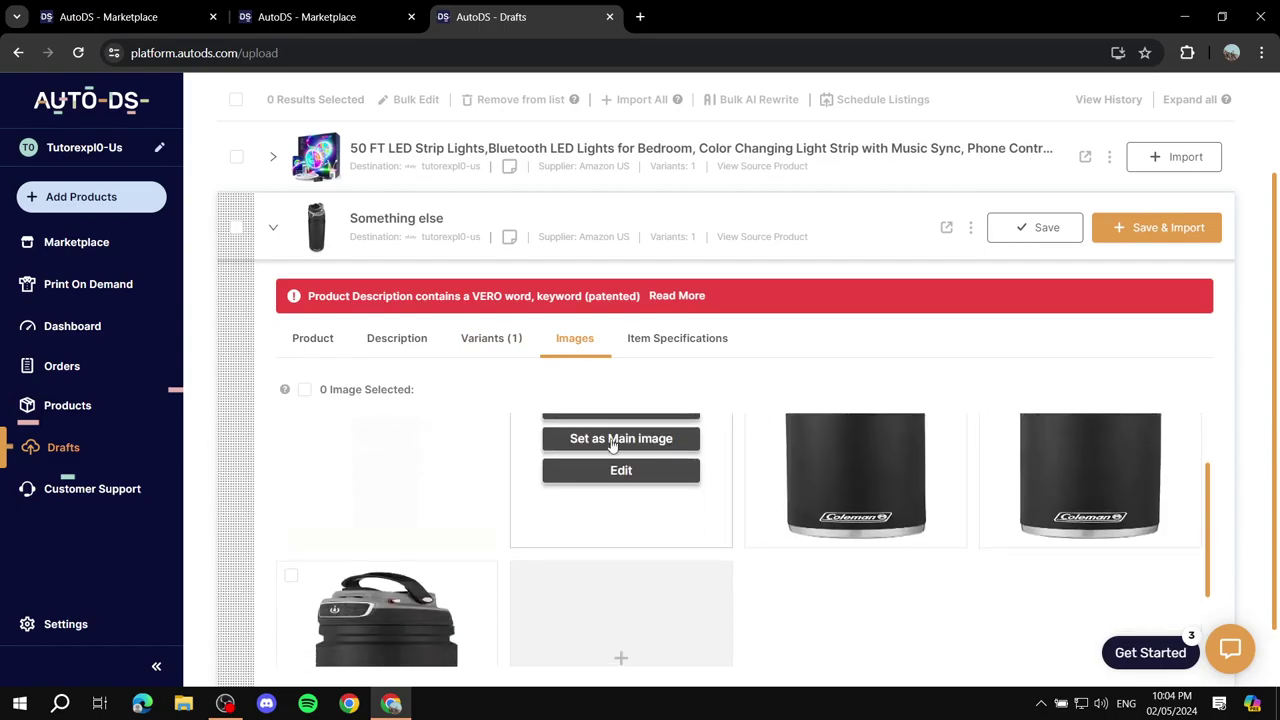
mouse_move(630, 500)
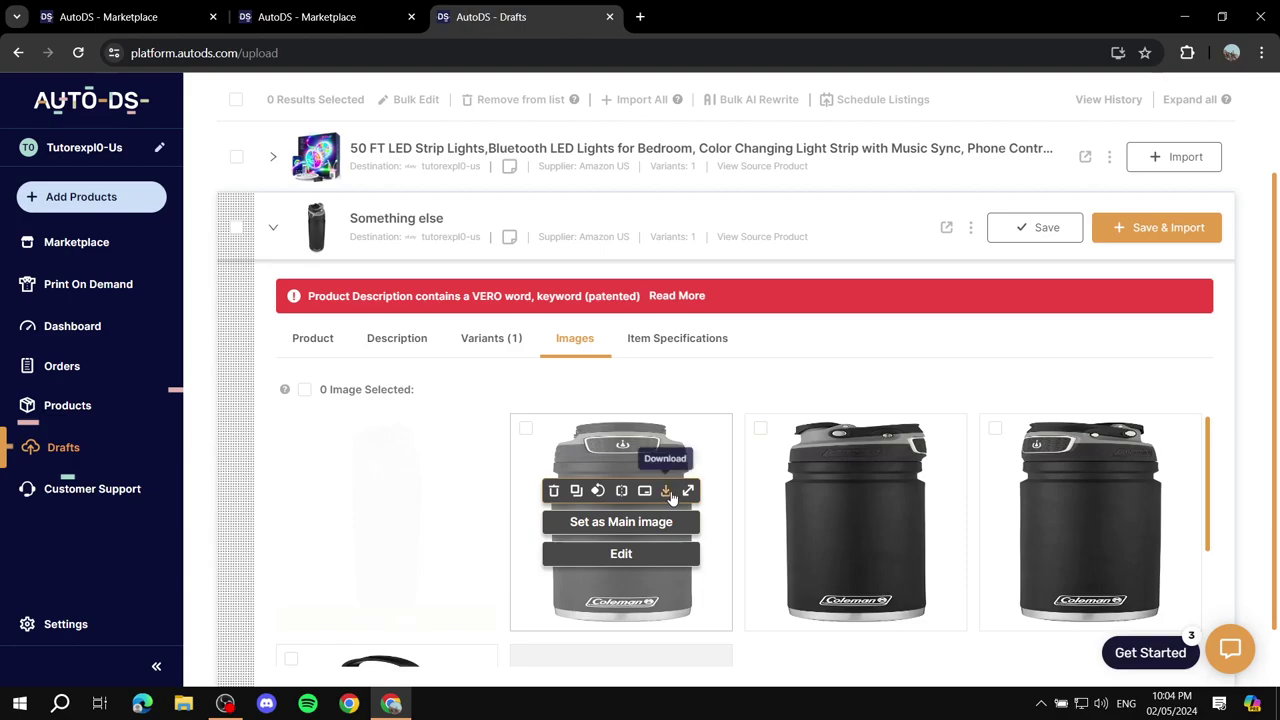
scroll(650, 505, down, 2)
scroll(584, 556, up, 2)
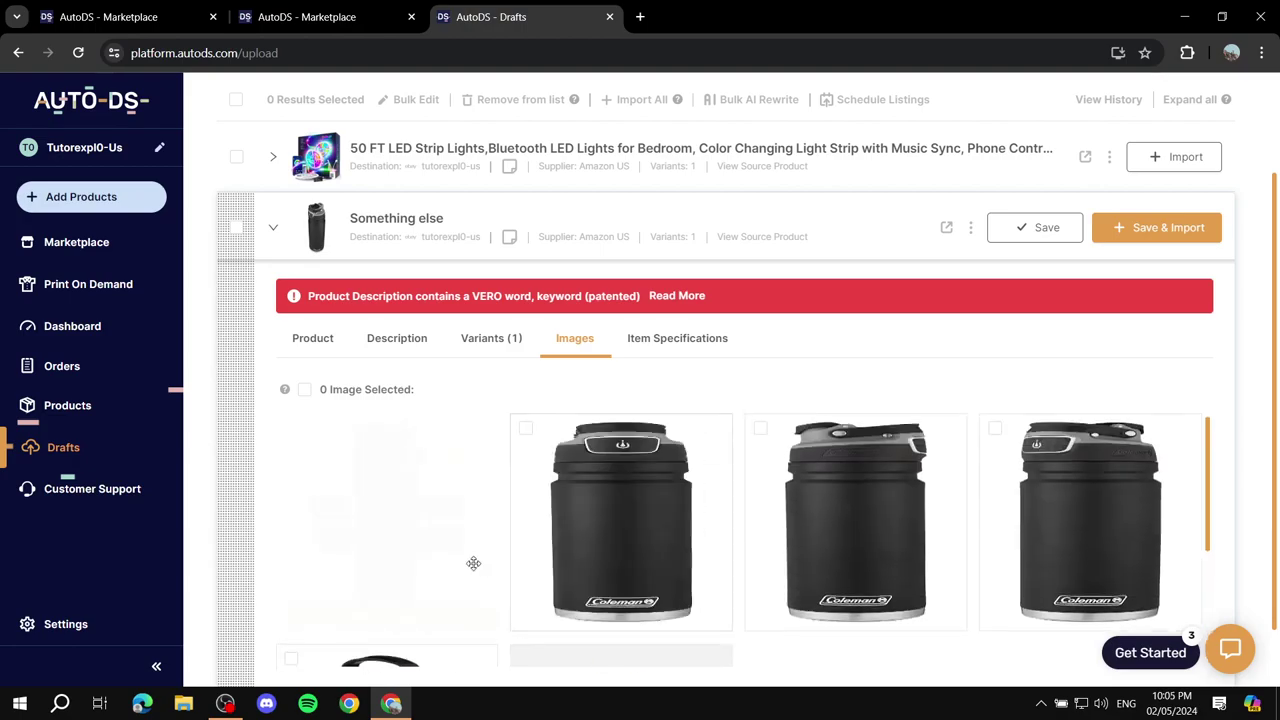
mouse_move(606, 538)
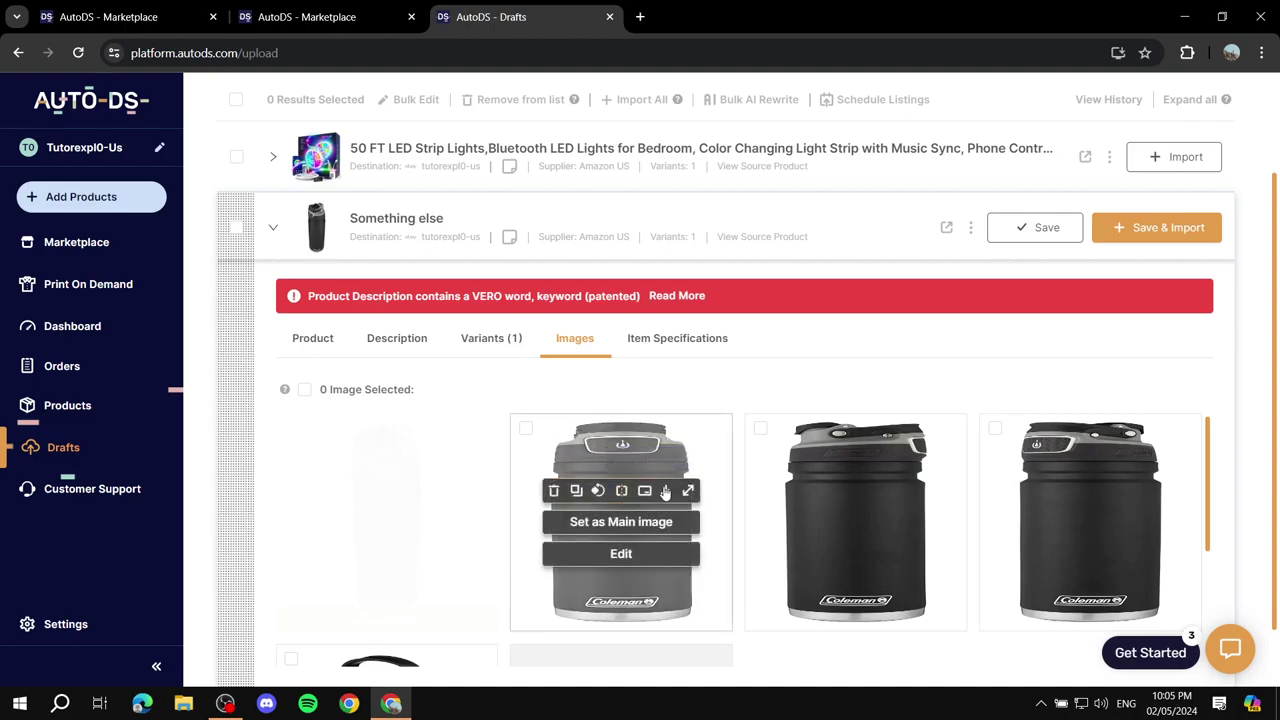
mouse_move(862, 466)
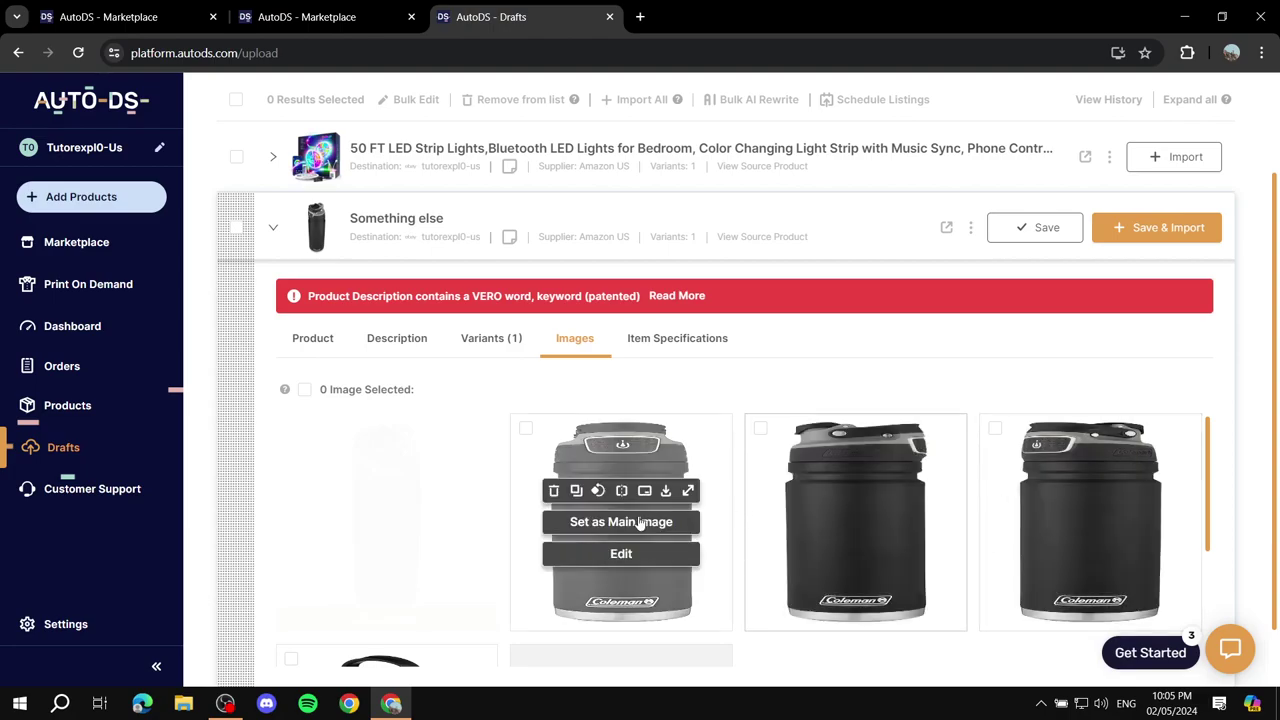
click(835, 523)
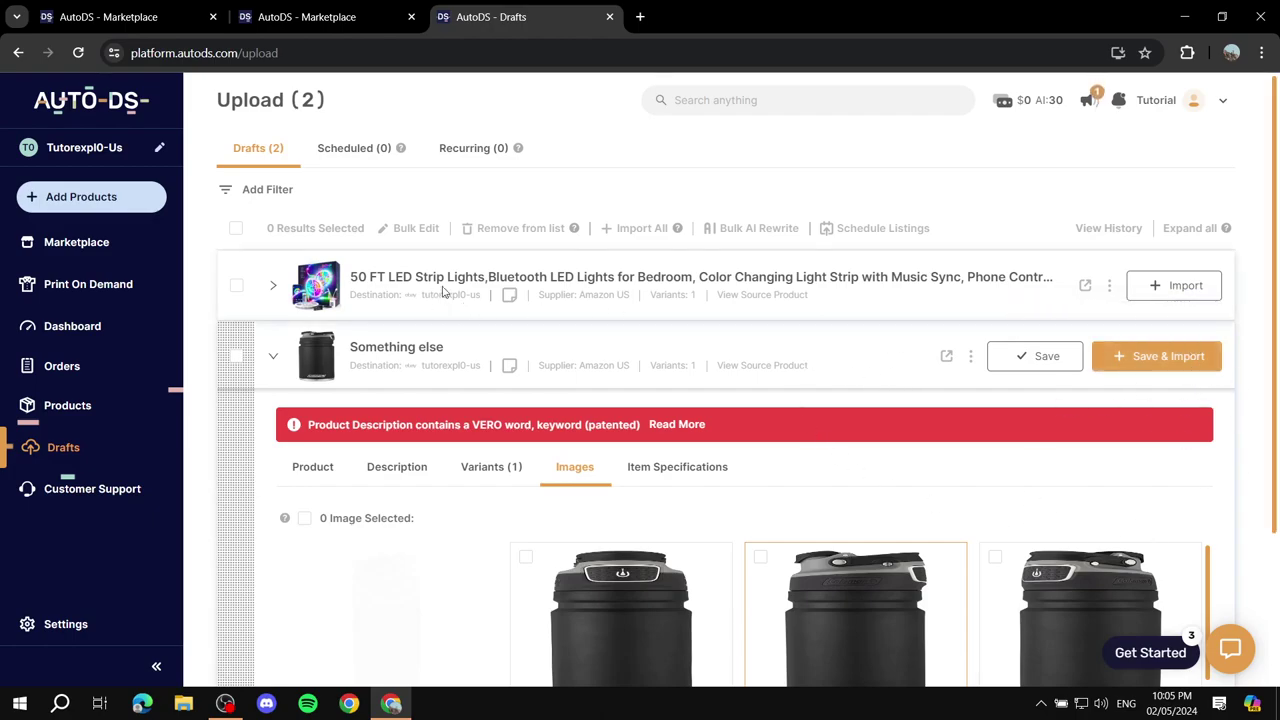
click(273, 356)
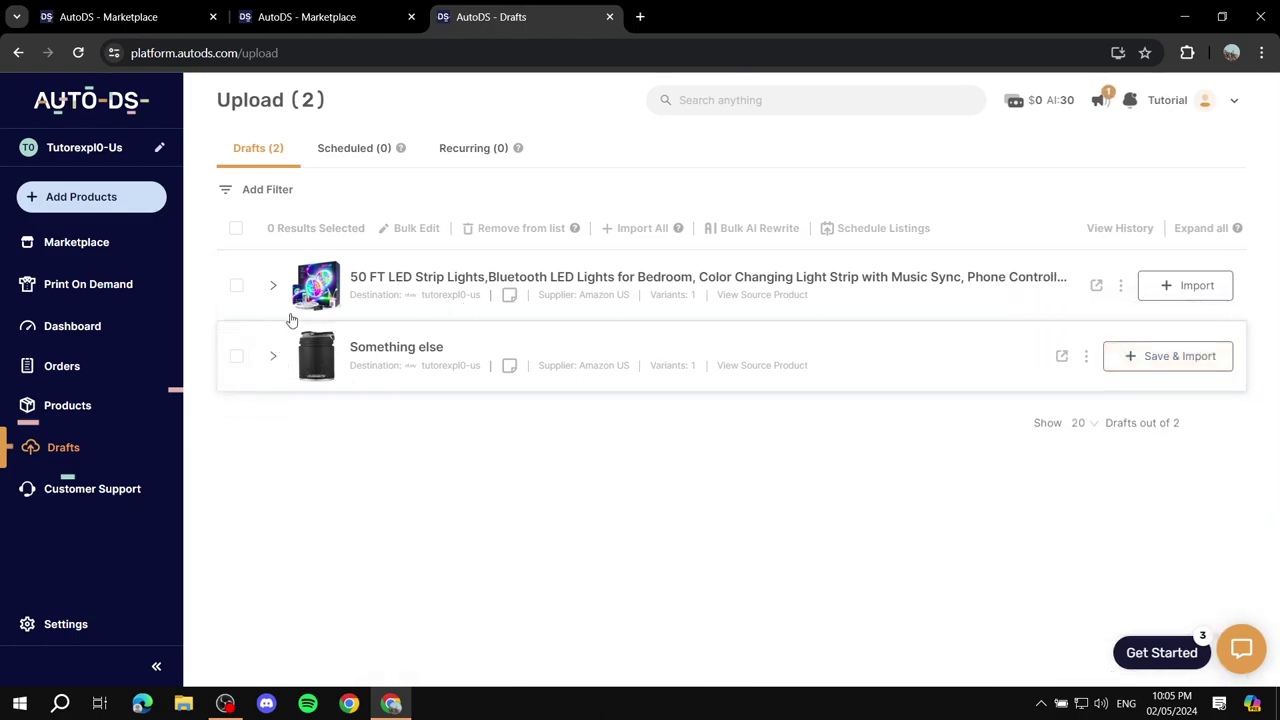
Step: Expand the 50 FT LED Strip Lights draft and look through its variants, description and product details
click(273, 285)
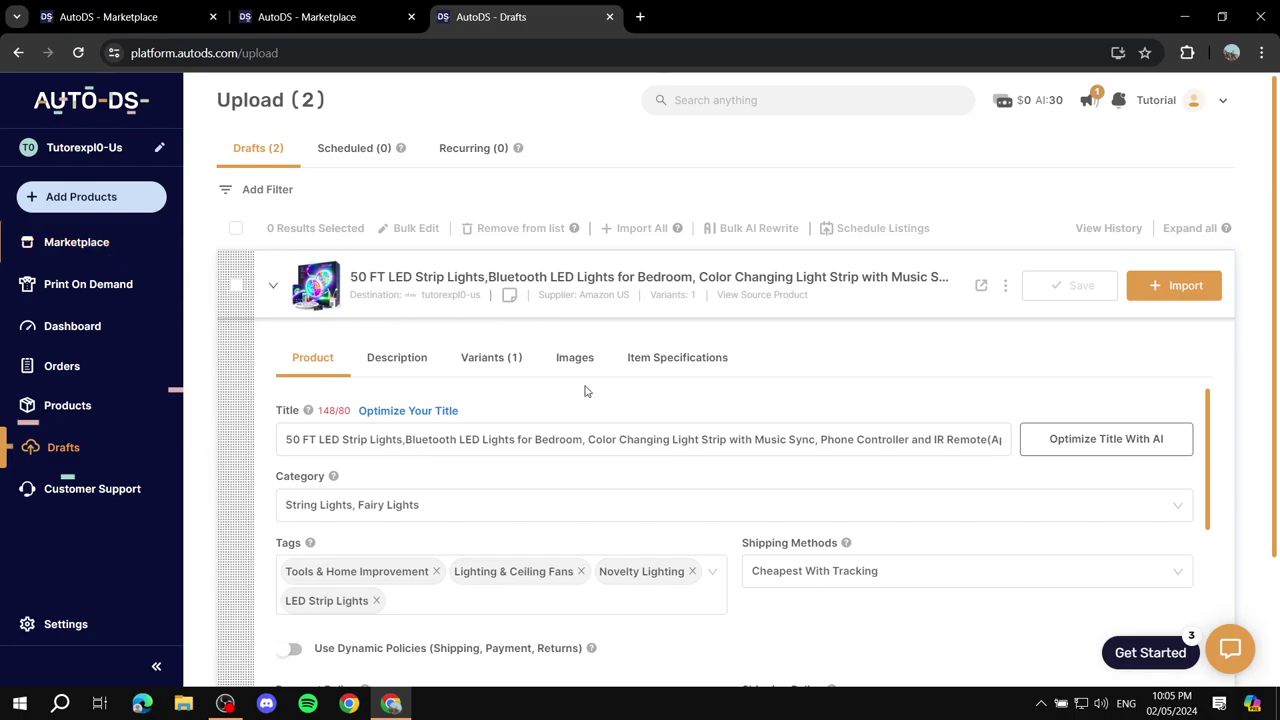
click(506, 359)
click(392, 368)
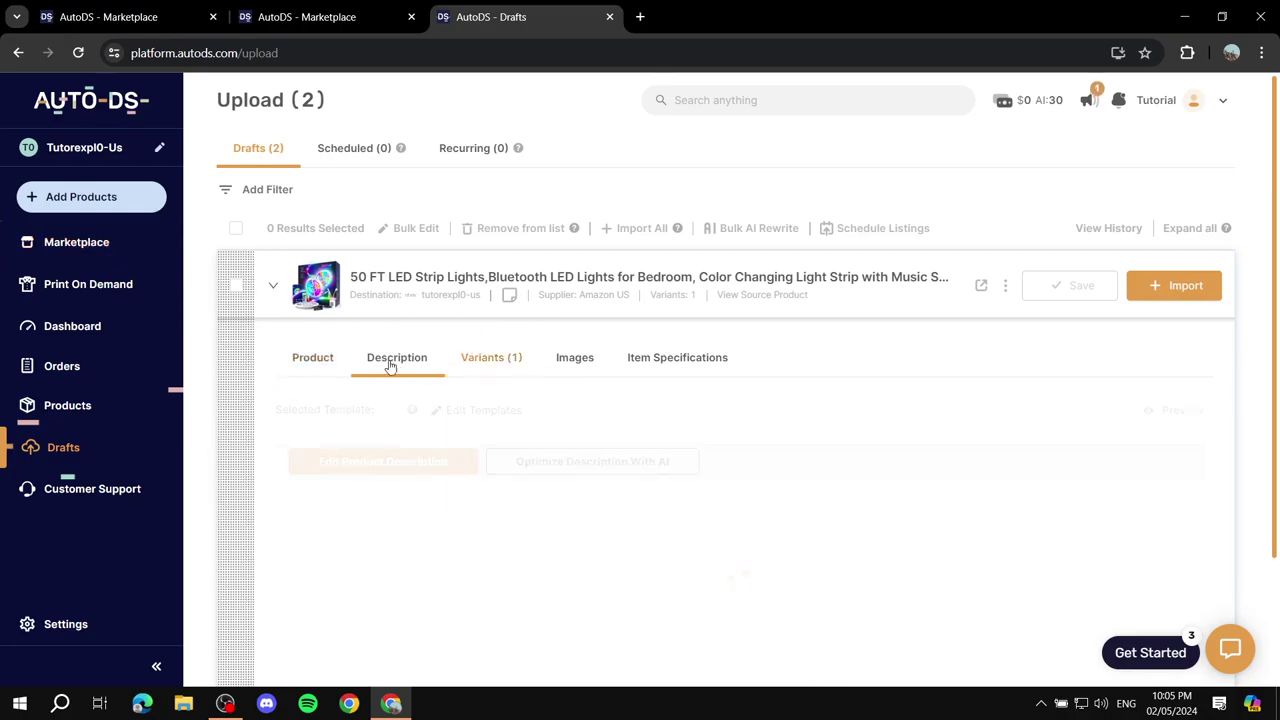
click(318, 366)
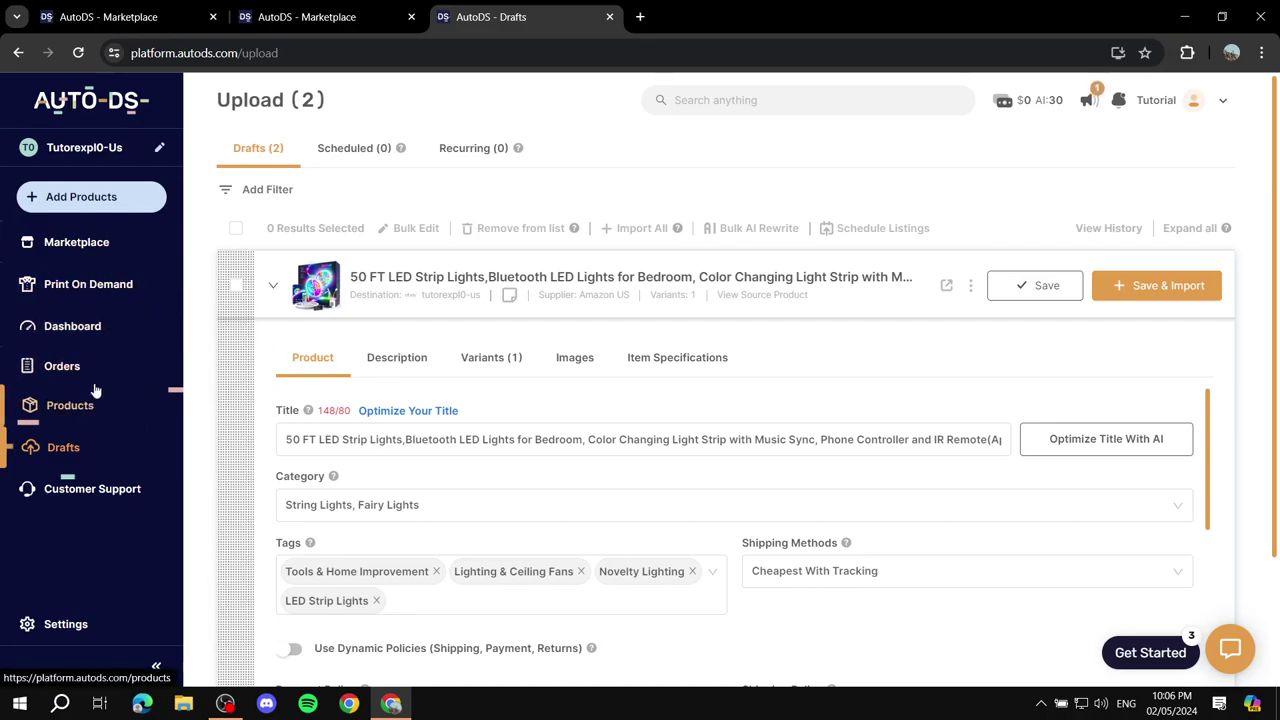
Step: Start adding a single product and examine the supplier URL or product ID field
click(116, 204)
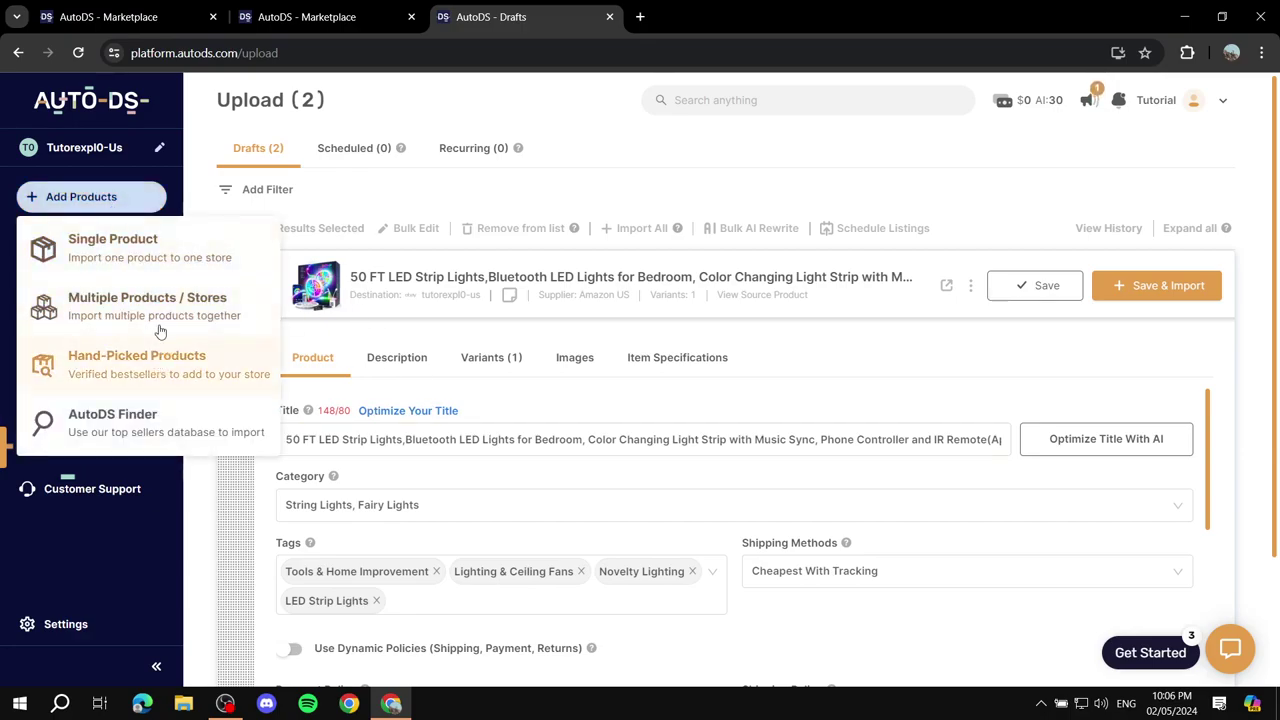
click(100, 240)
click(504, 371)
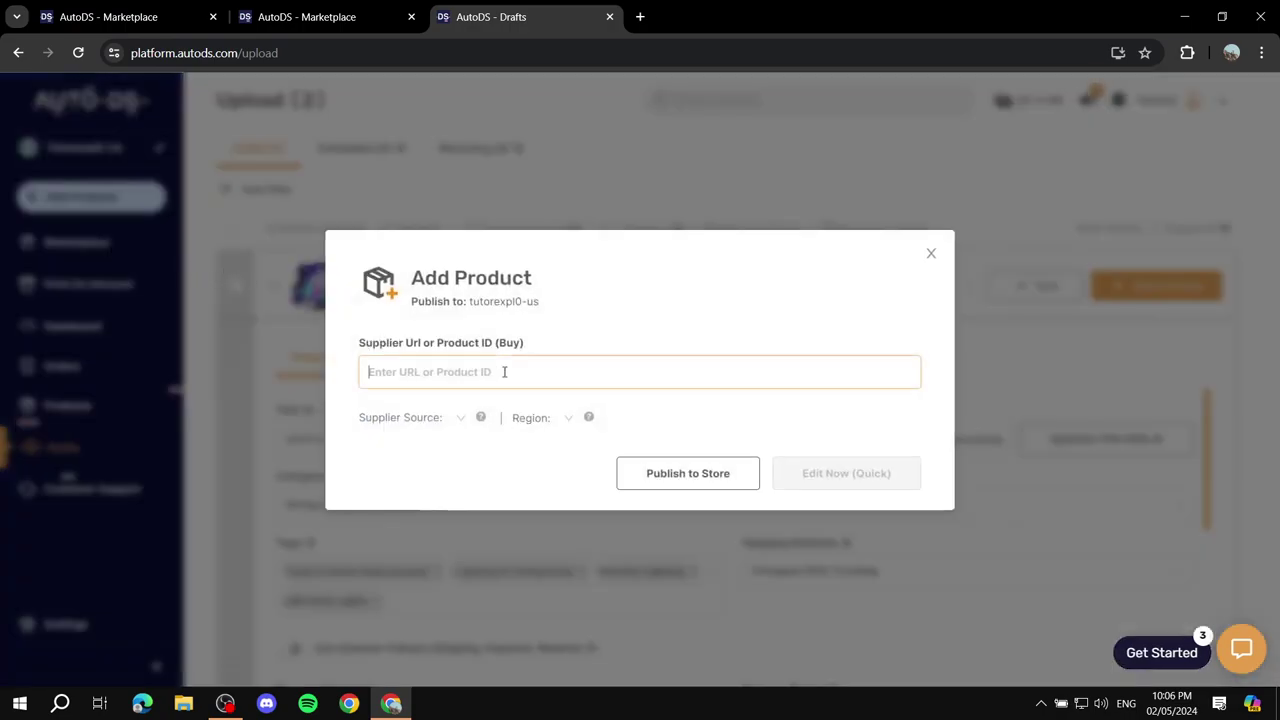
drag(386, 348, 551, 346)
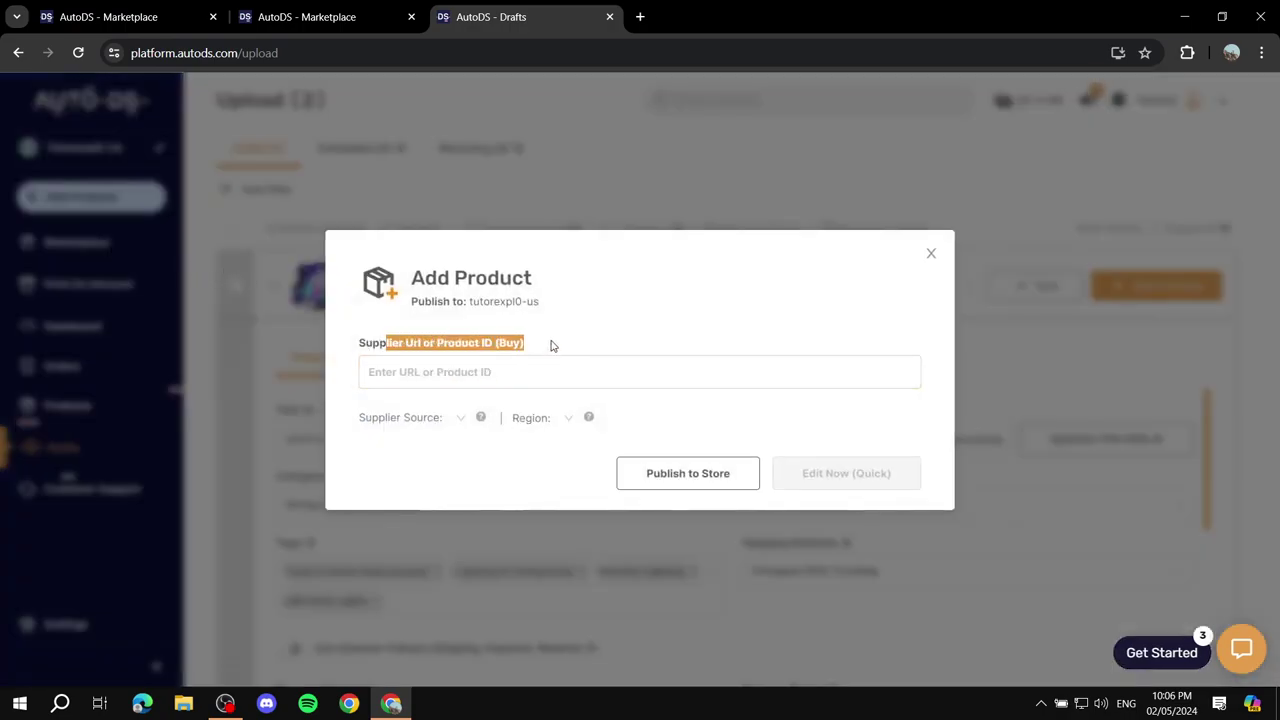
click(551, 345)
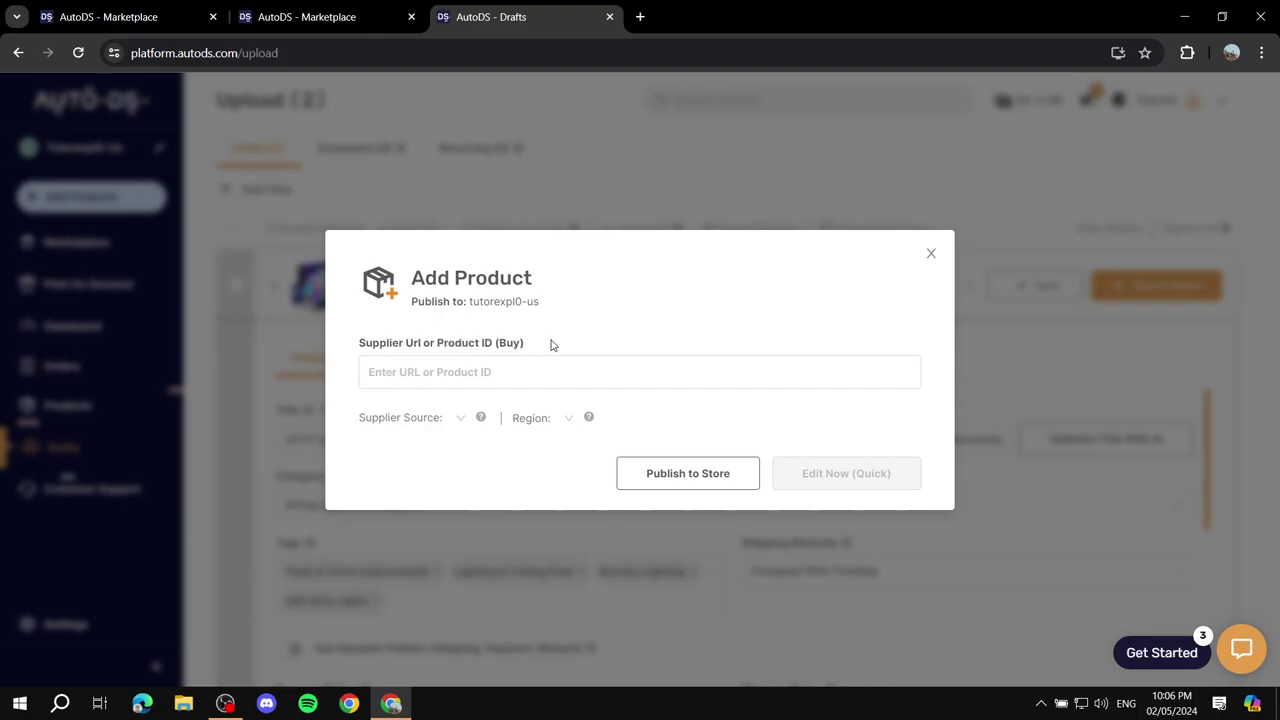
Step: Browse the supplier sources, choose Amazon for the new product, and close the form without adding anything
click(456, 424)
scroll(515, 530, down, 3)
scroll(520, 520, up, 3)
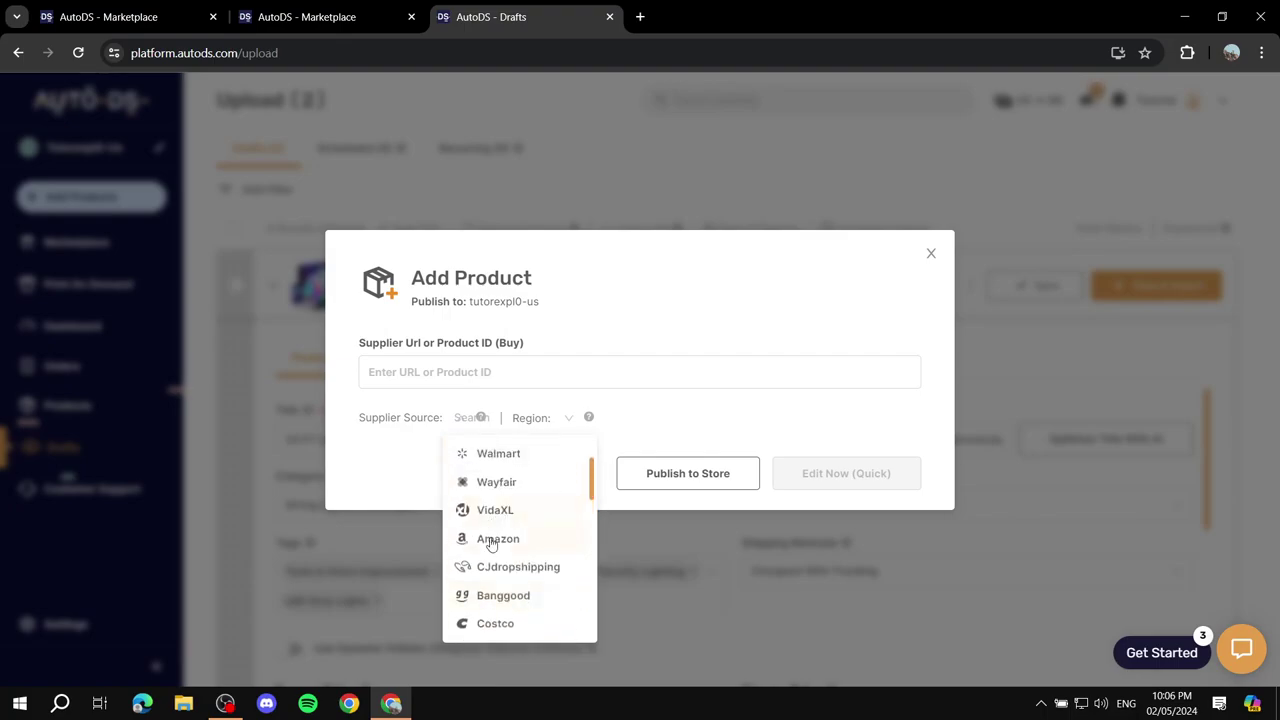
click(491, 540)
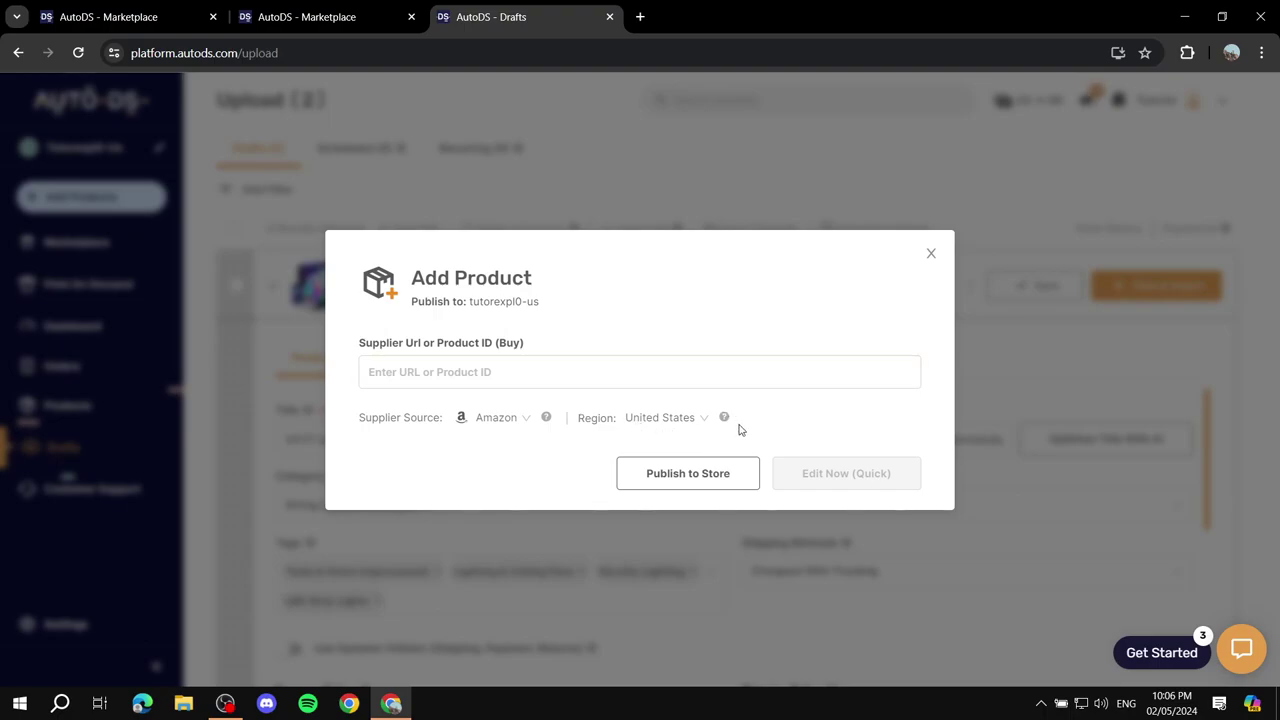
click(611, 372)
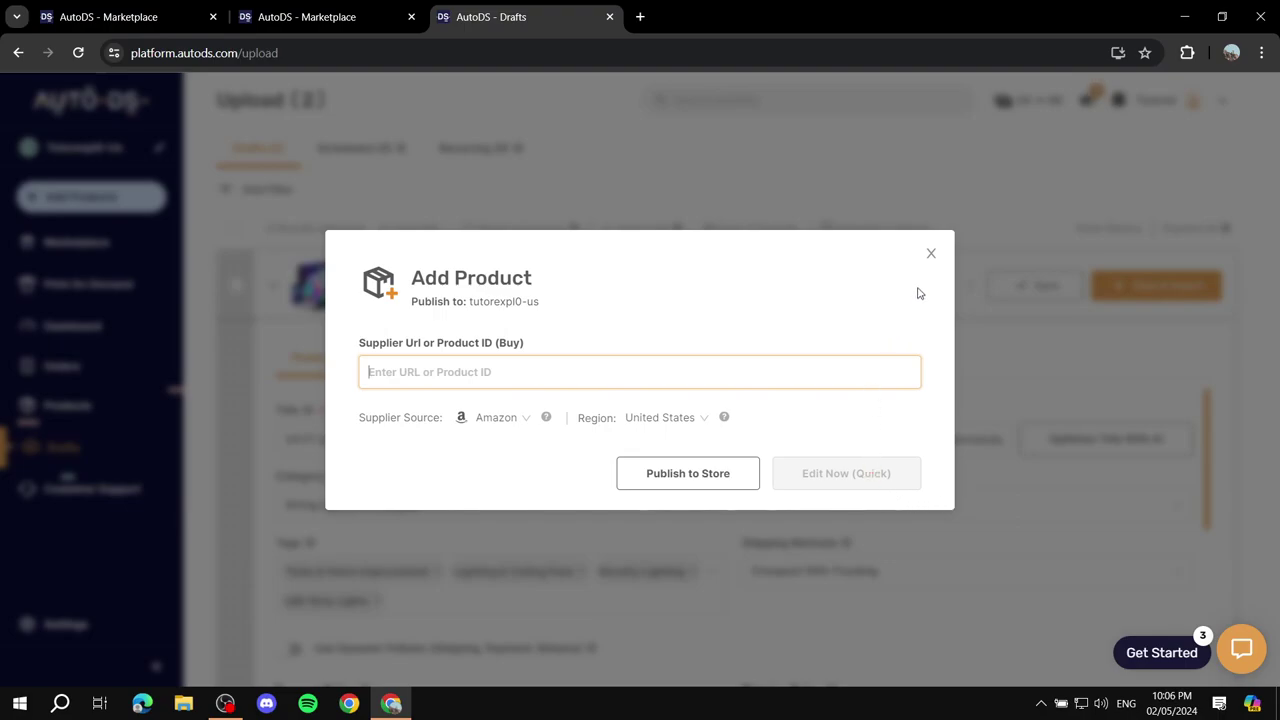
click(932, 255)
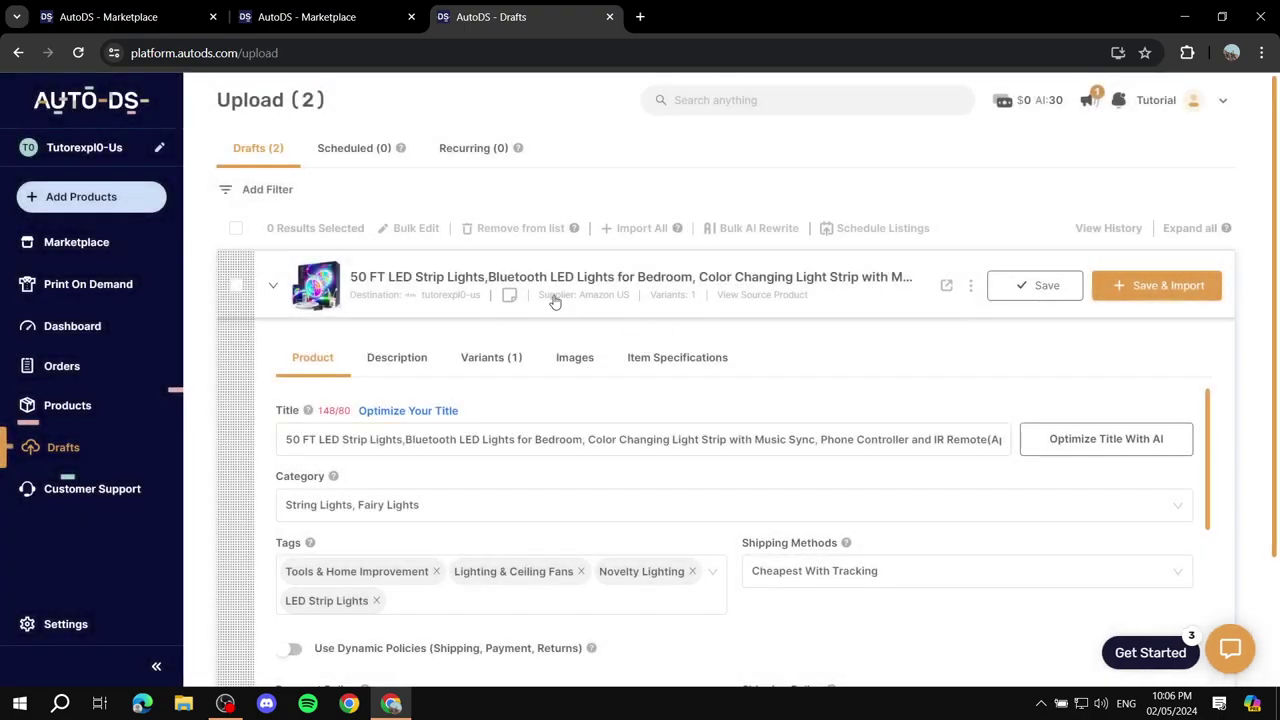